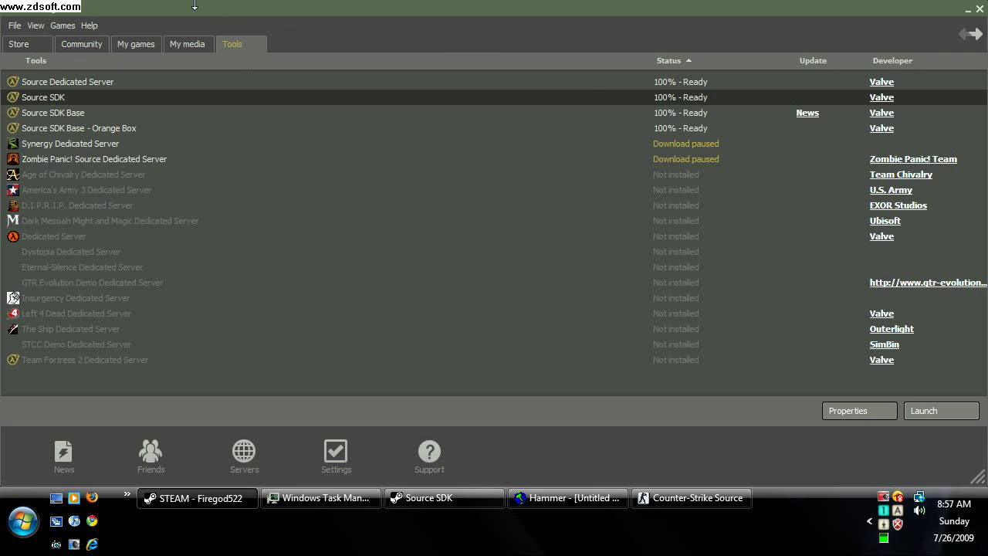
Bring up the Source SDK launcher and check the available engine versions for Counter-Strike: Source
click(425, 497)
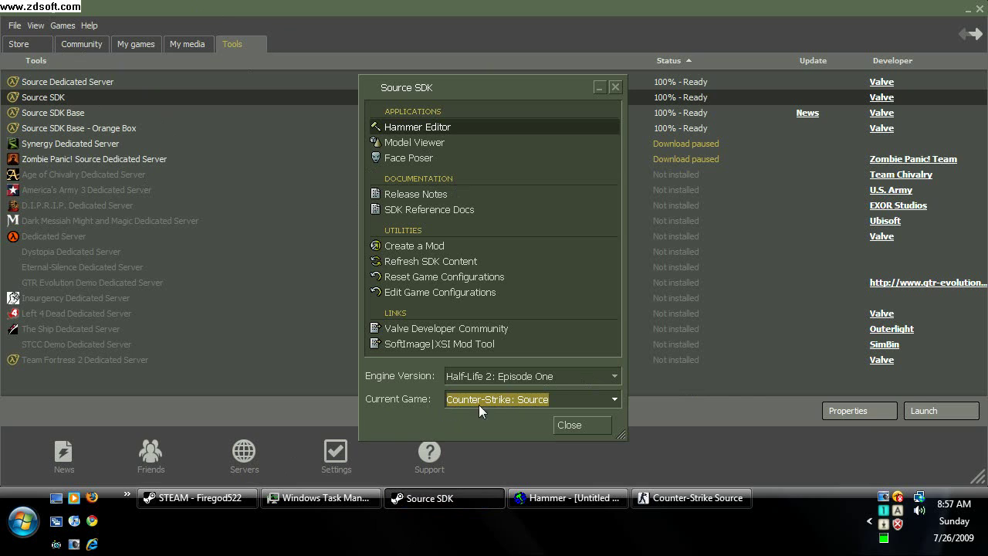
click(597, 377)
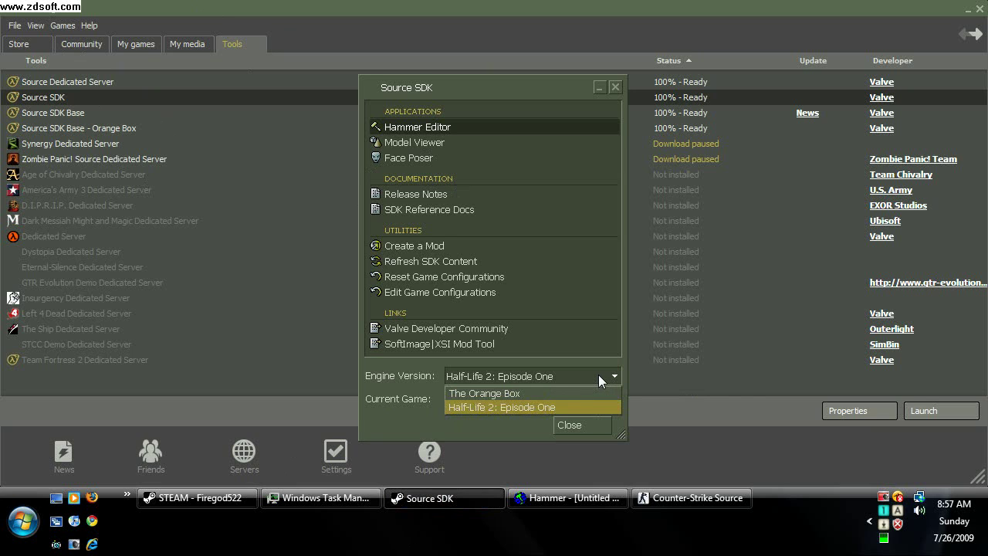
click(598, 374)
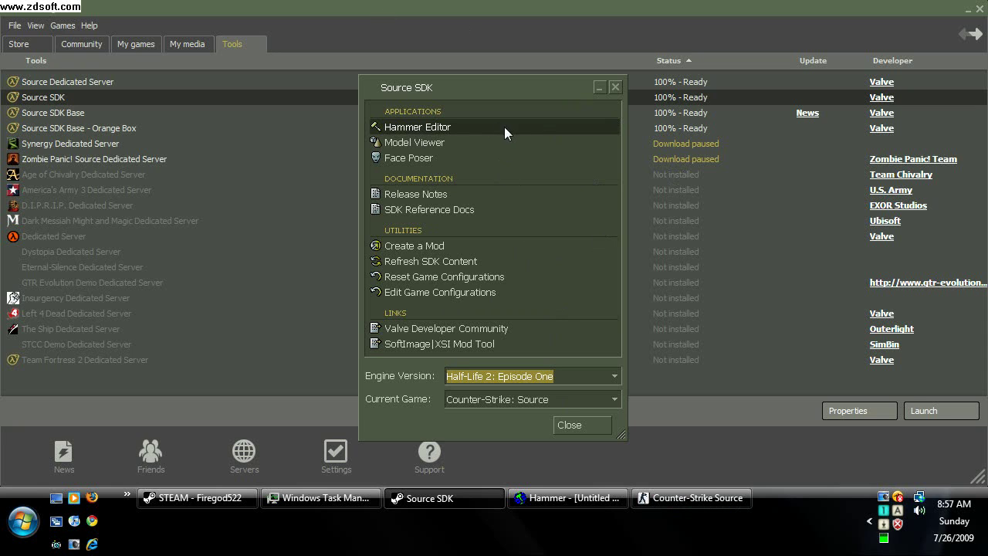
Switch to Hammer and create a block about 1196 units wide, 1264 units long and 588 units high
click(566, 505)
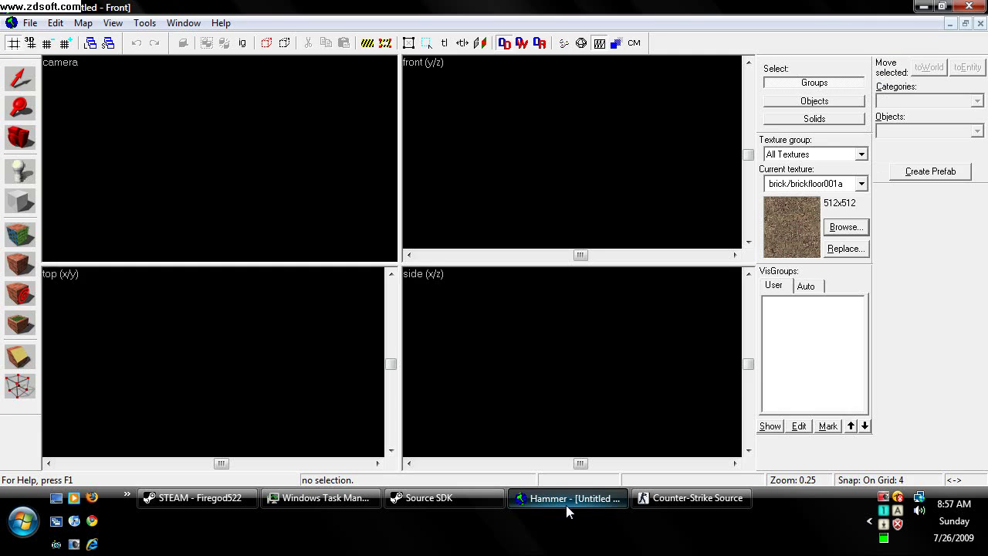
click(31, 22)
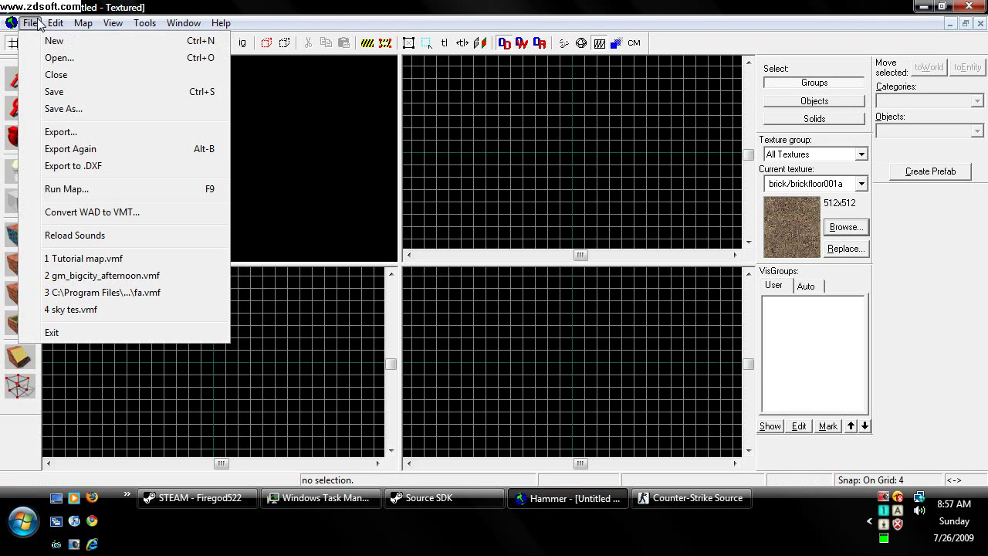
click(34, 22)
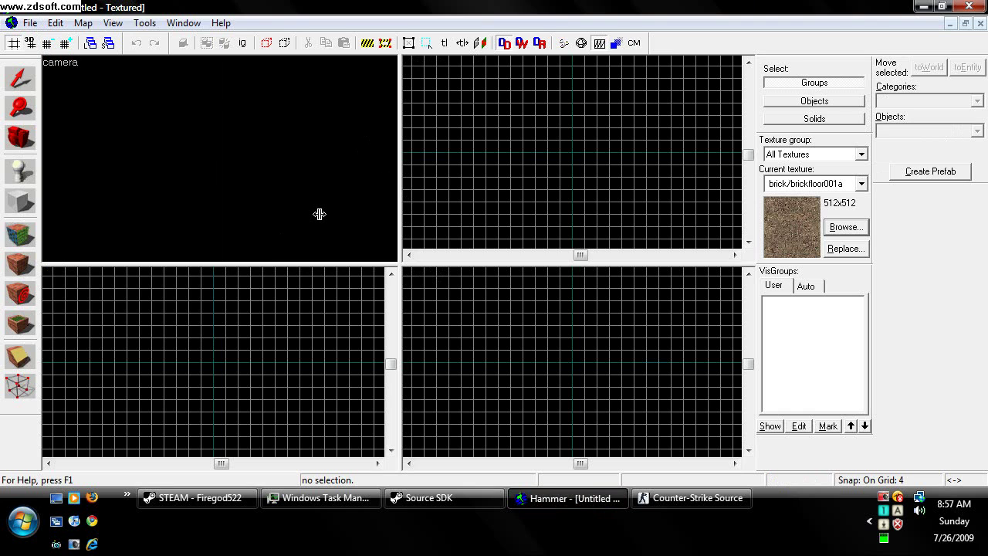
click(20, 202)
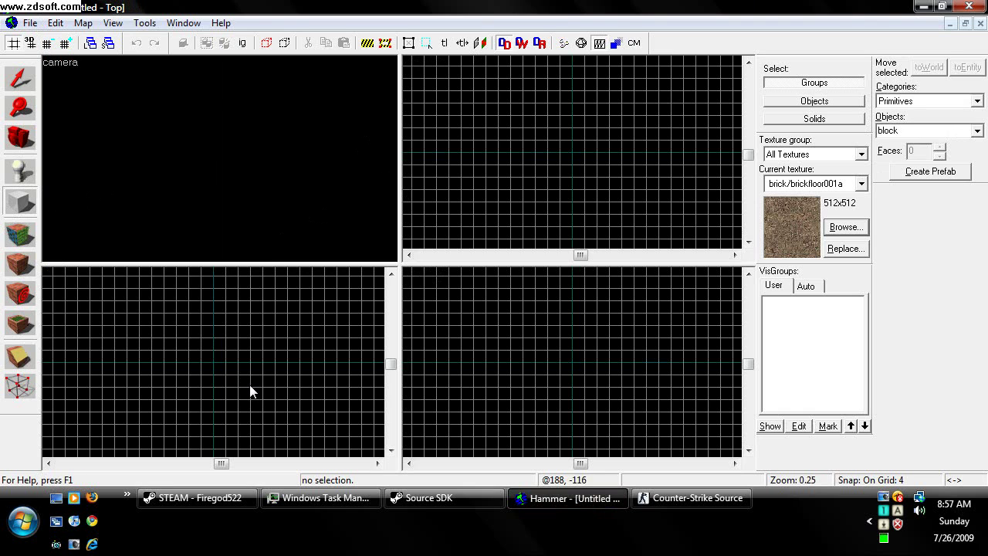
drag(180, 332, 319, 439)
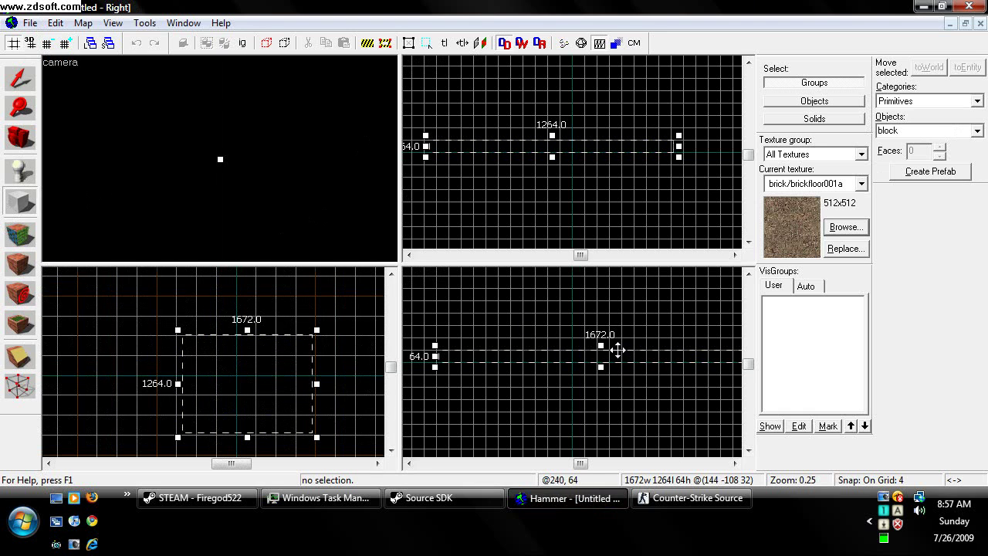
drag(599, 346, 597, 285)
scroll(520, 386, down, 5)
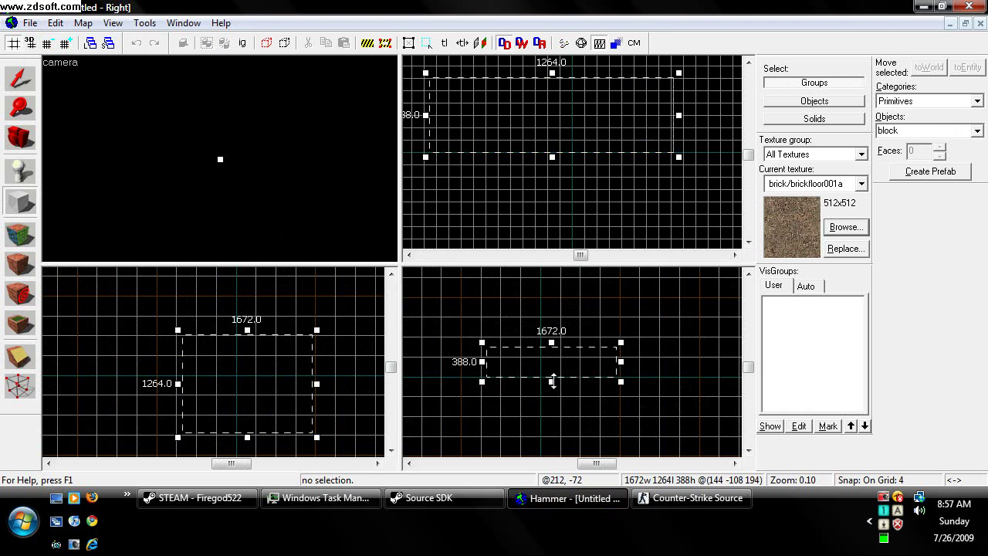
drag(553, 381, 551, 396)
drag(621, 361, 586, 369)
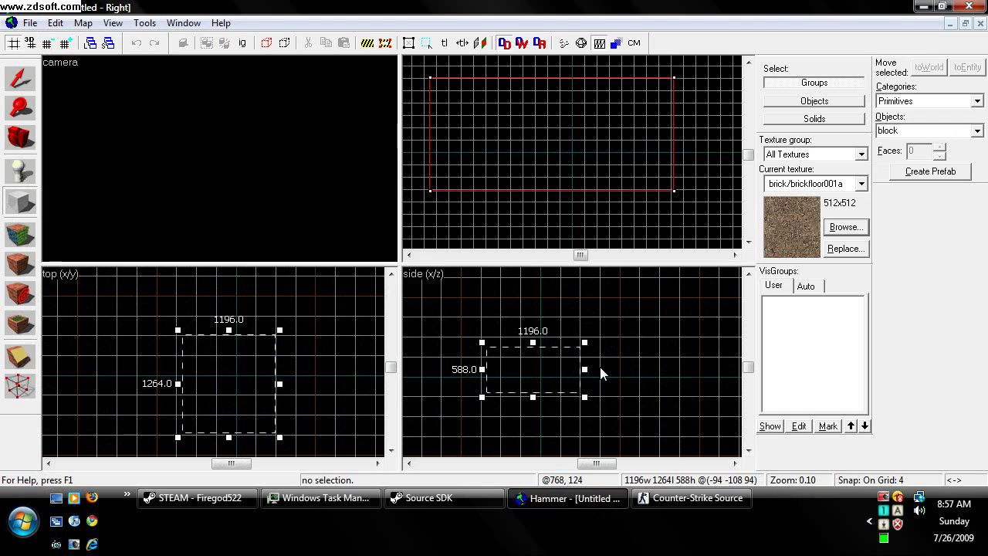
key(Return)
Hollow the large block into a room with 32-unit-thick walls
click(19, 78)
key(ctrl+h)
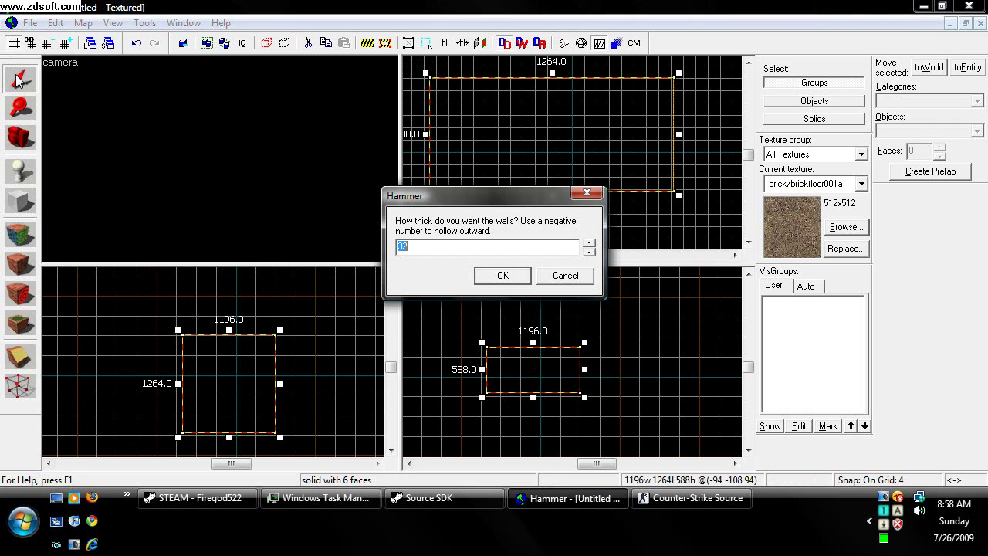
key(Return)
Place a camera inside the hollow room and look around its interior walls and floor
click(20, 136)
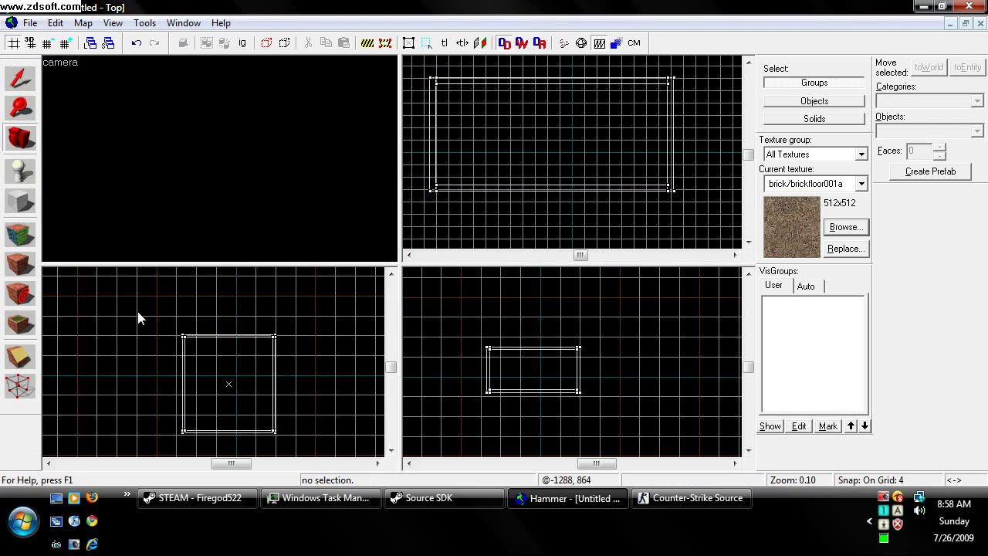
key(z)
key(w)
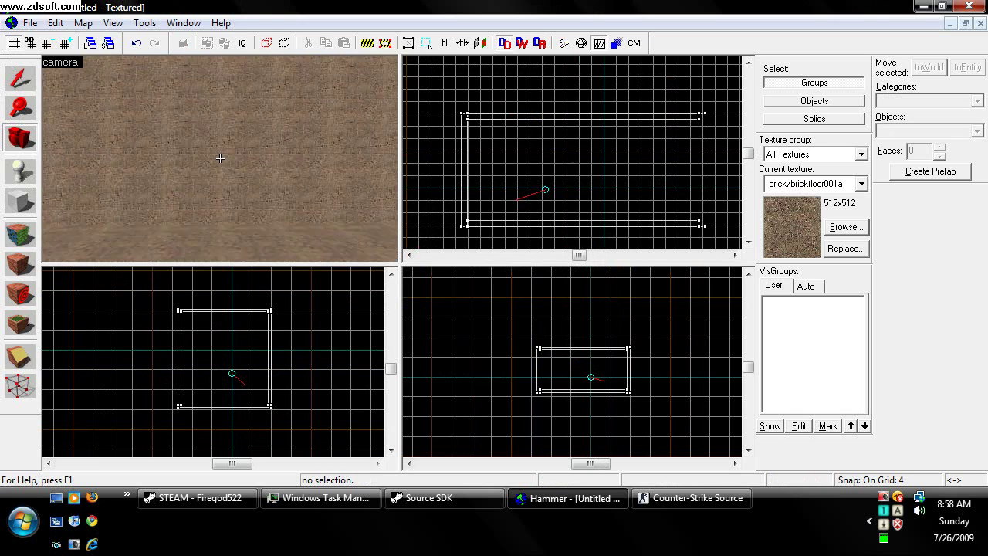
mouse_move(220, 157)
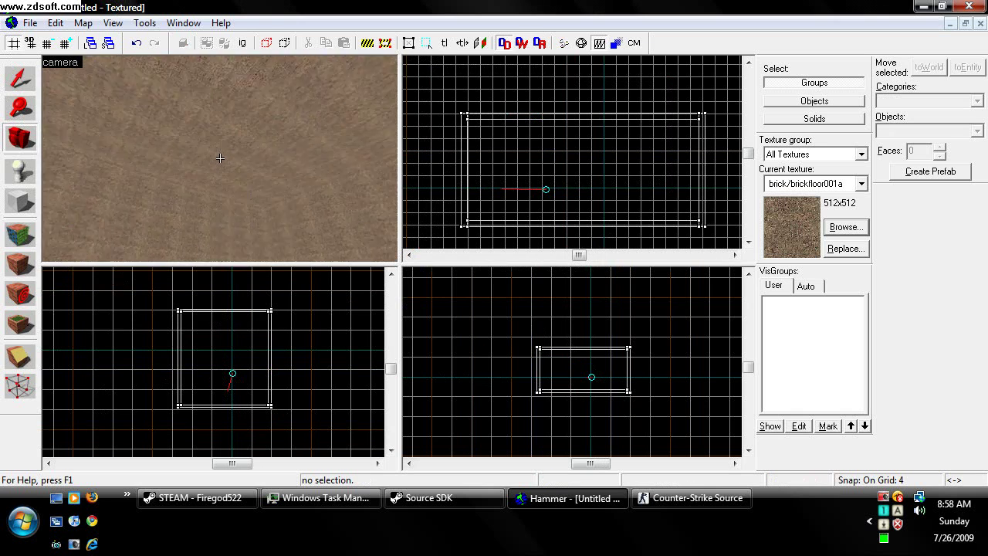
key(a)
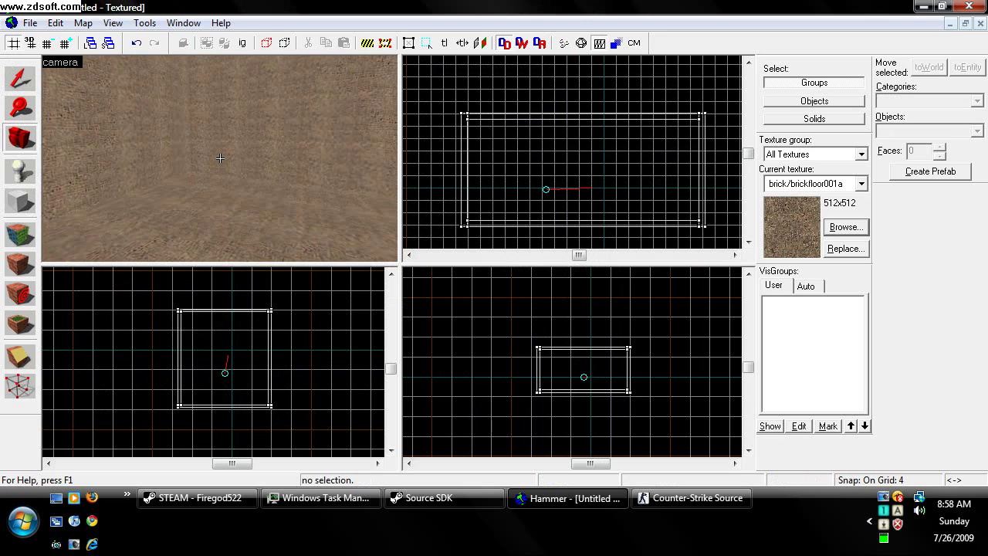
key(w)
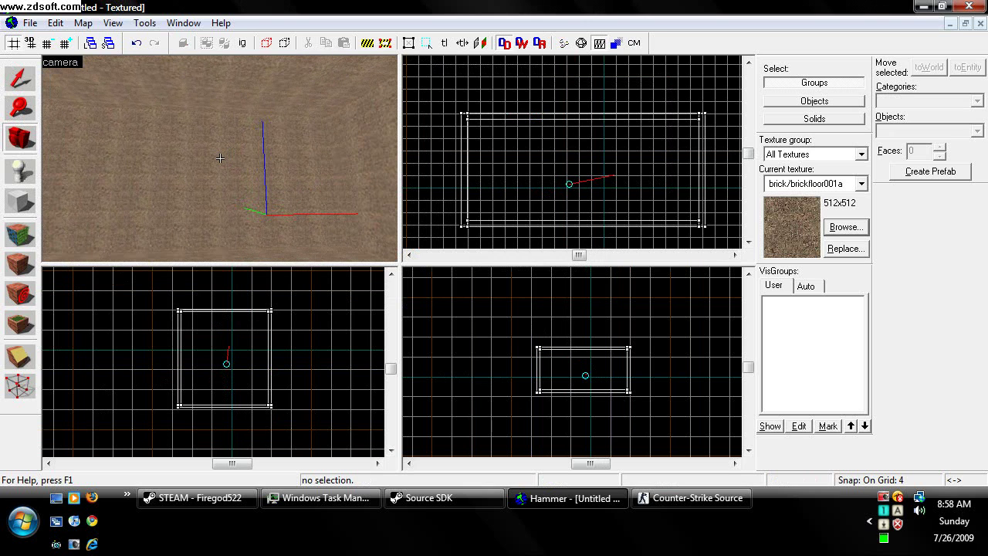
key(z)
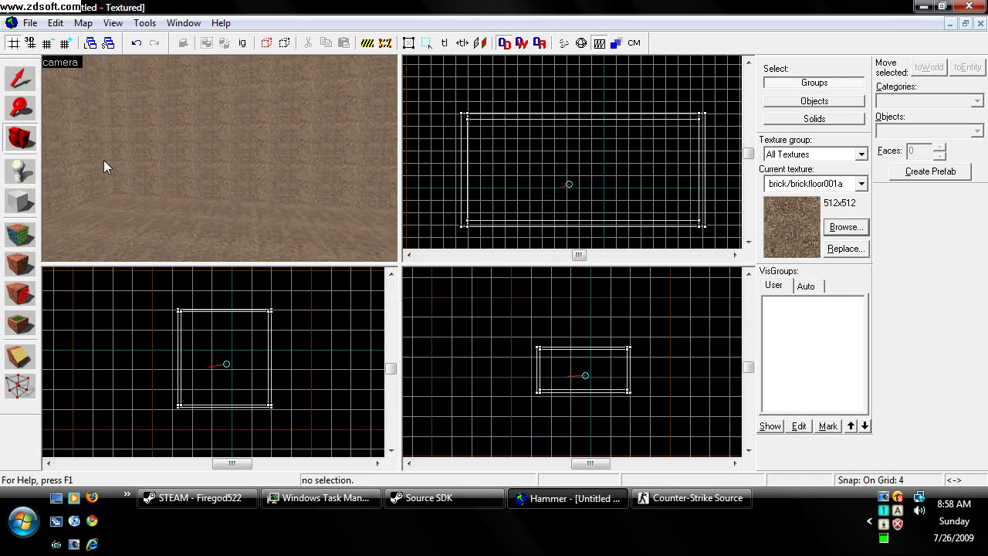
Choose props/doorbutton002a as the current texture for a new block, filtering the textures by "button"
click(20, 201)
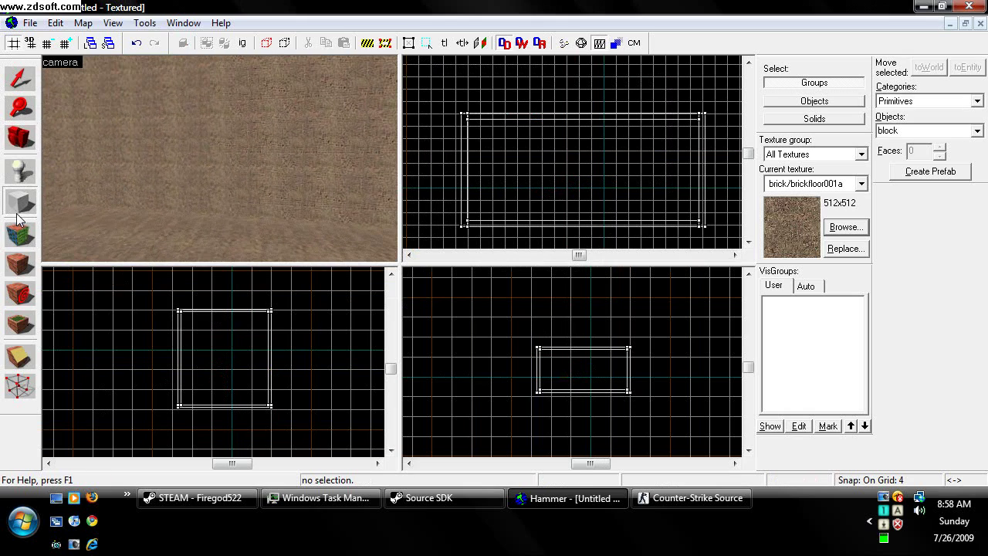
click(847, 228)
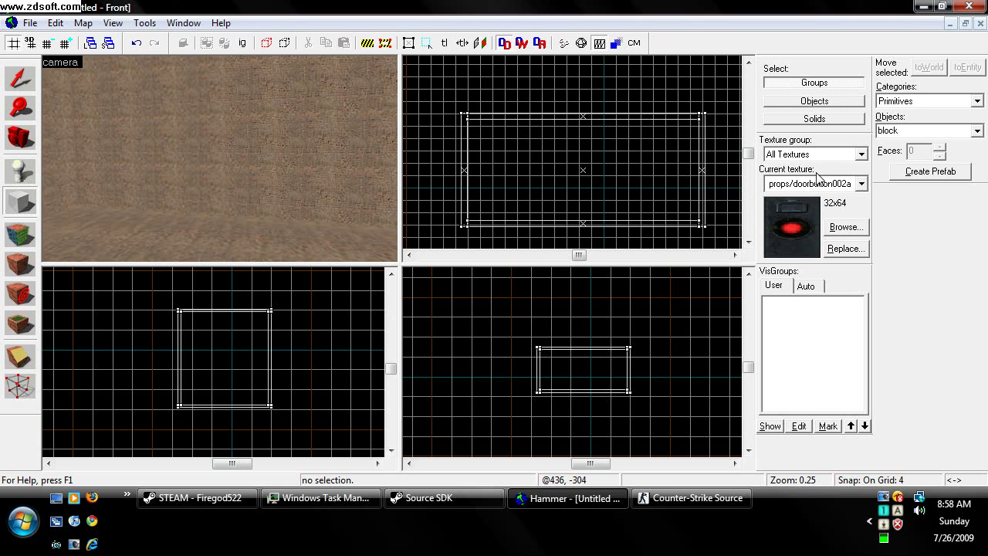
click(845, 228)
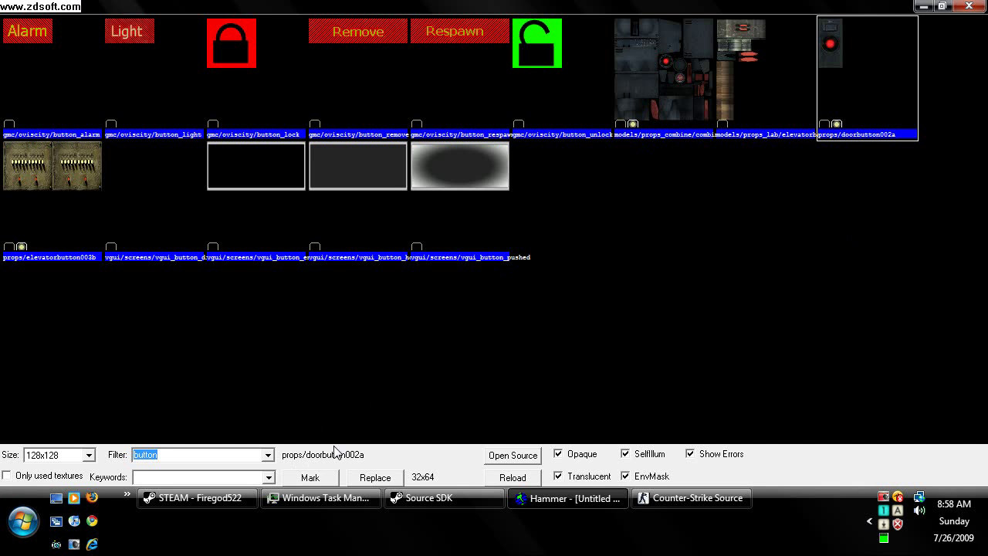
click(969, 6)
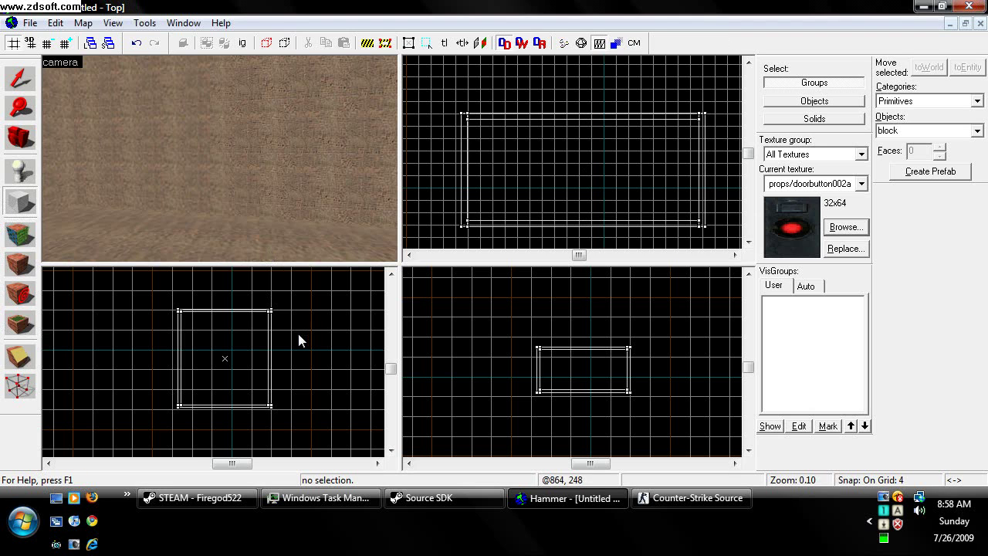
Outline a block footprint 4 units wide and 8 units long against the room's wall in the top view
scroll(242, 391, up, 2)
scroll(243, 390, up, 12)
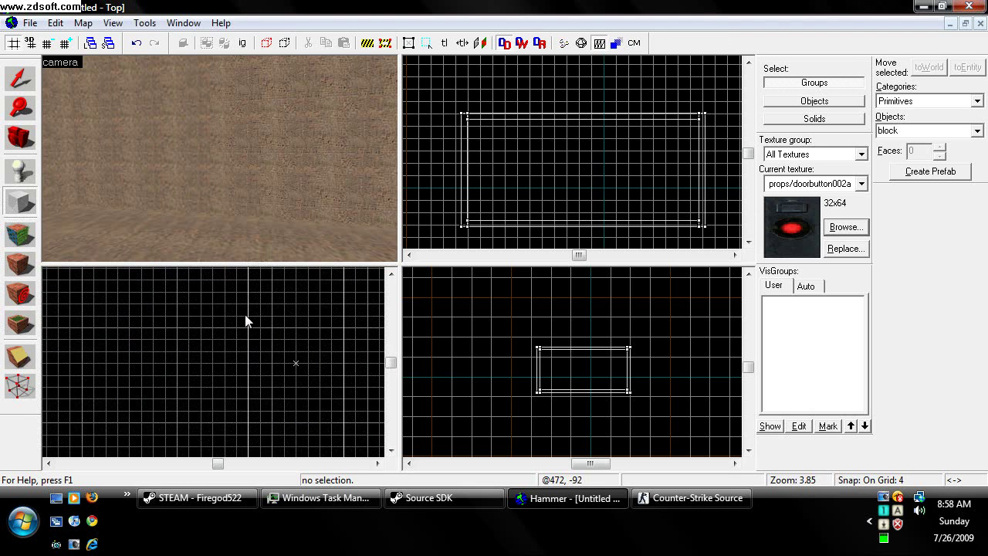
drag(245, 320, 237, 344)
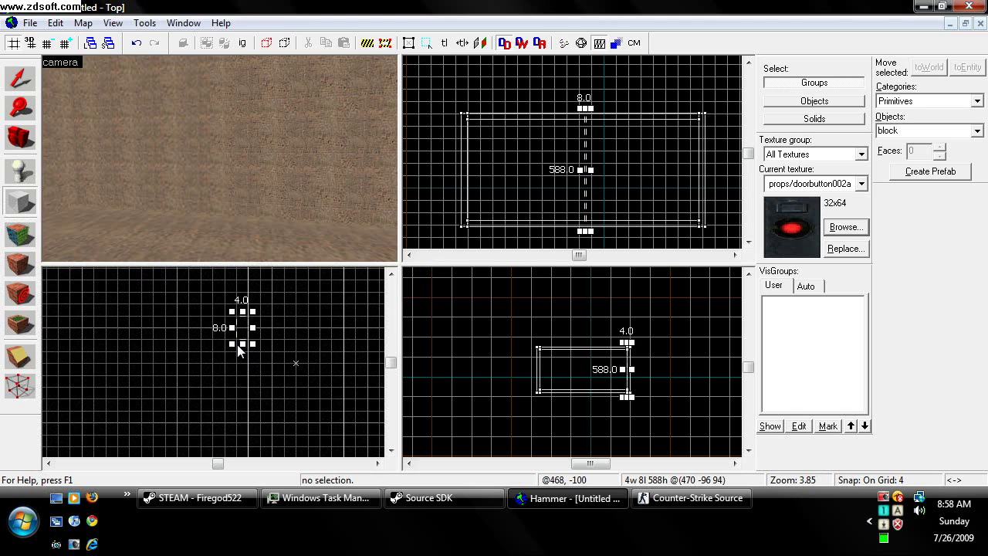
Lower the top of the button block's outline in the front view to a height of about 204 units
key(w)
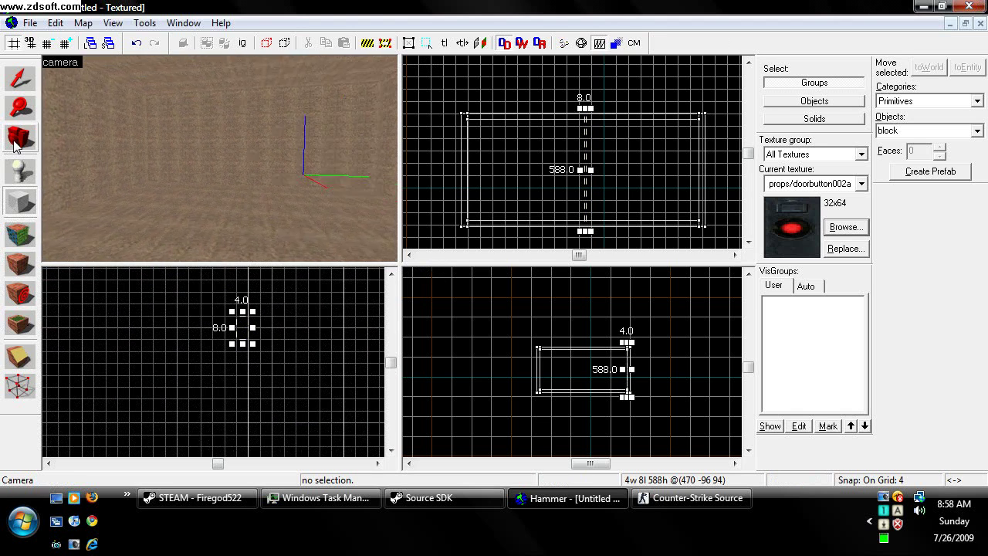
click(14, 141)
mouse_move(115, 189)
mouse_down()
mouse_move(115, 231)
mouse_move(116, 188)
mouse_up()
key(s)
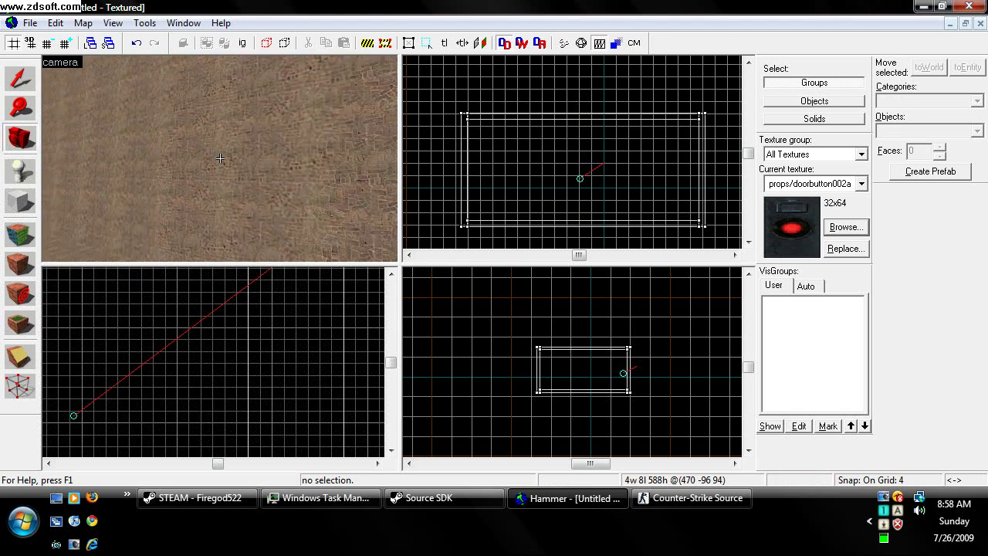
click(18, 204)
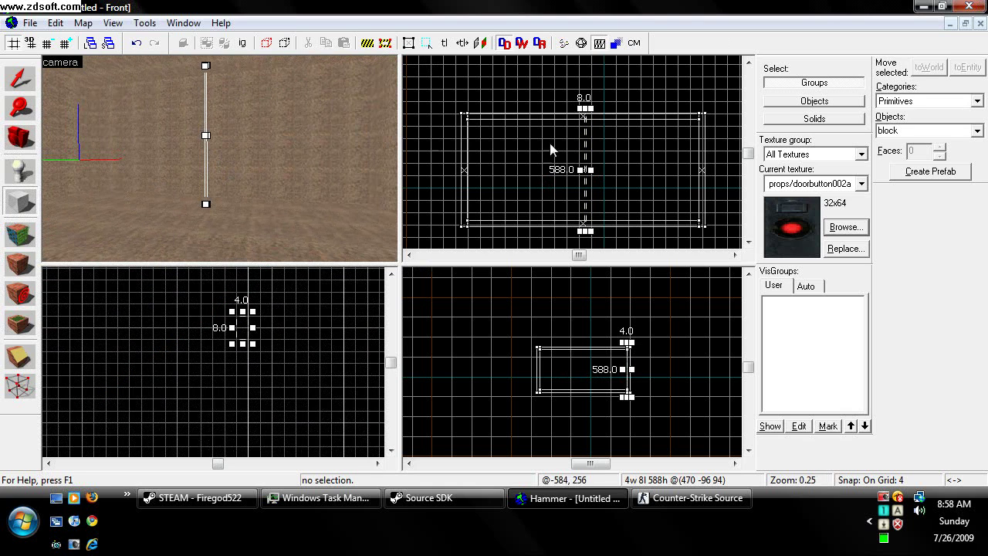
scroll(582, 121, up, 2)
drag(591, 99, 591, 206)
scroll(588, 160, down, 5)
scroll(583, 228, up, 5)
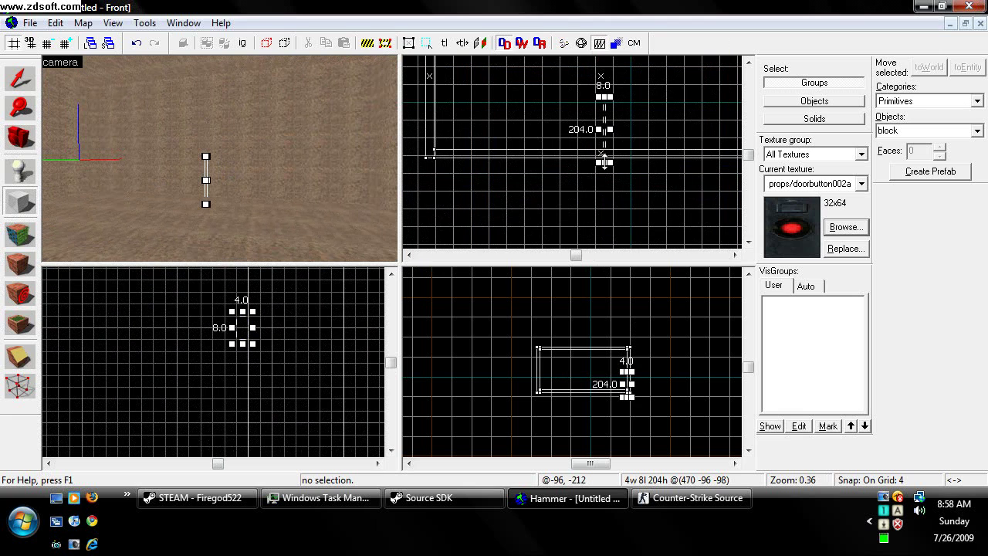
Reduce the outline's height to 16 units from both ends and create the button block
drag(604, 162, 606, 141)
drag(604, 97, 603, 123)
scroll(602, 124, up, 5)
drag(608, 169, 609, 137)
scroll(609, 132, up, 3)
scroll(609, 132, up, 3)
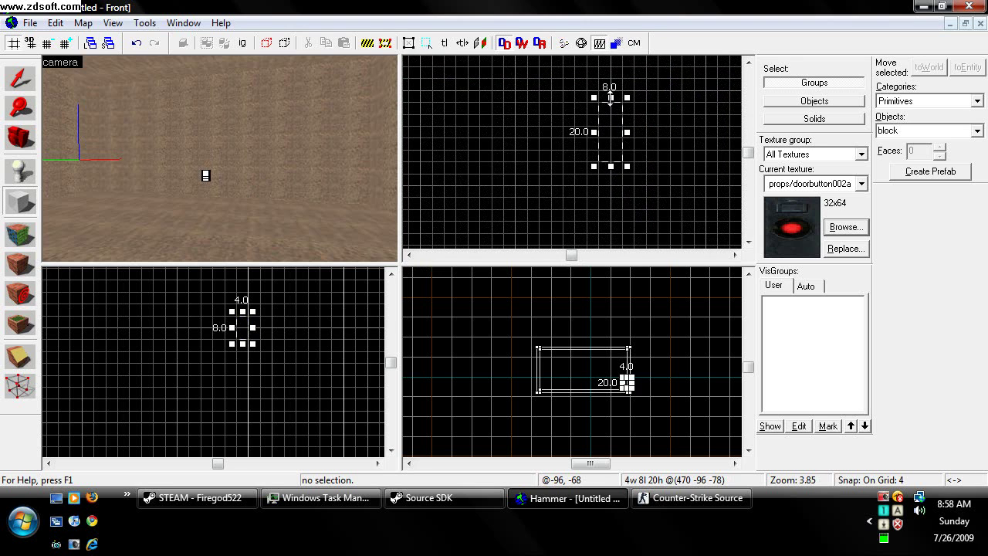
drag(609, 98, 611, 110)
key(Return)
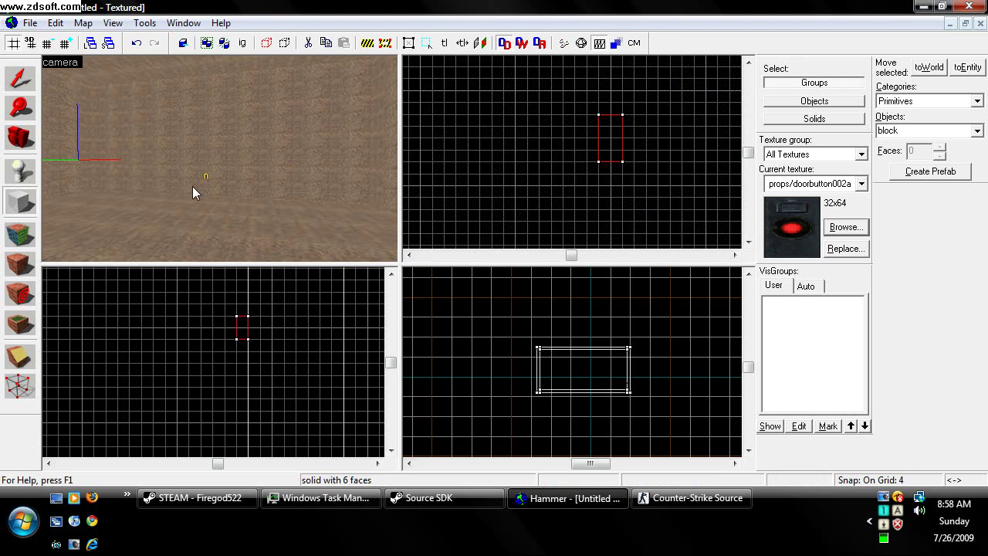
Place an info_player_counterterrorist entity on the floor near the button as a height reference
click(21, 137)
key(shift+e)
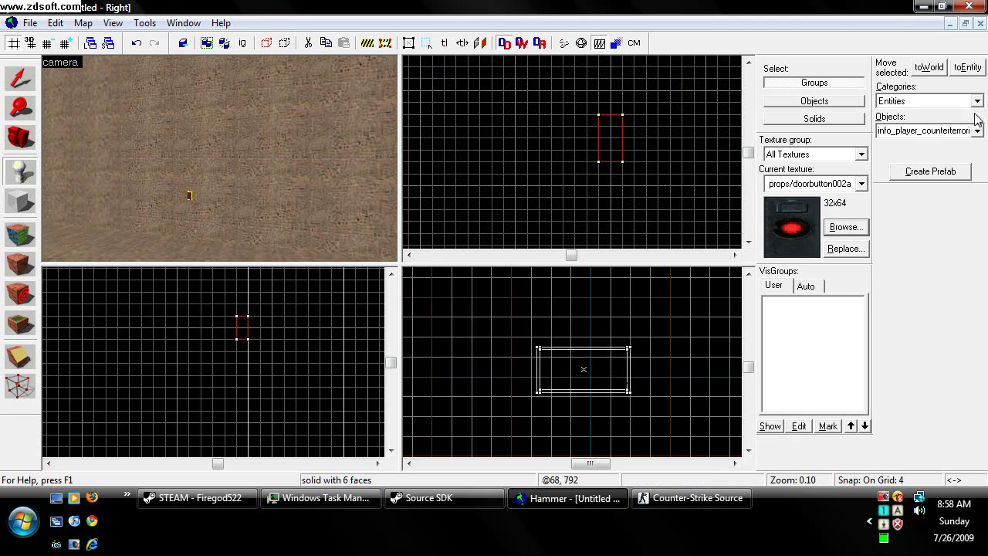
click(124, 244)
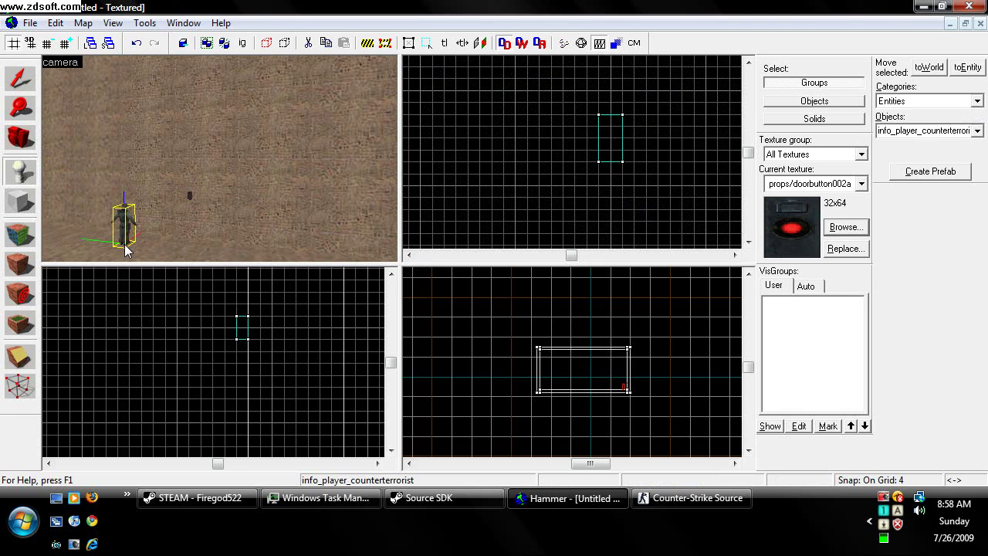
Select the button block and move it down about 20 units to suit the player's height
click(22, 78)
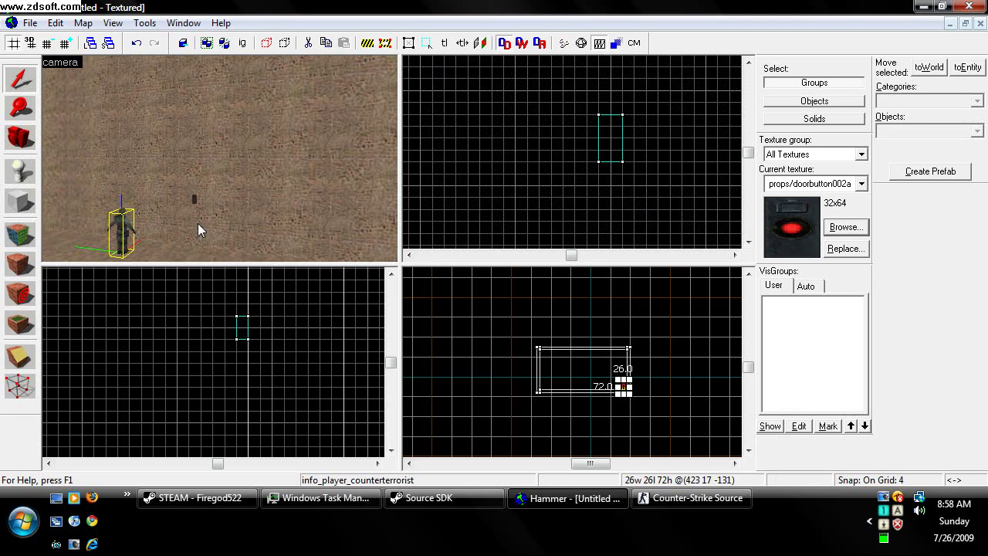
click(194, 202)
scroll(615, 136, up, 2)
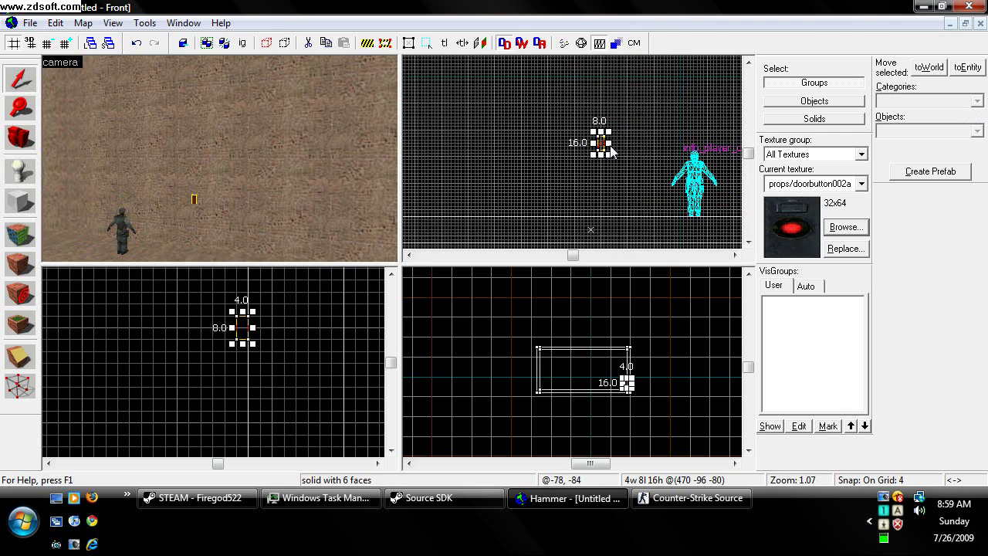
drag(602, 143, 602, 158)
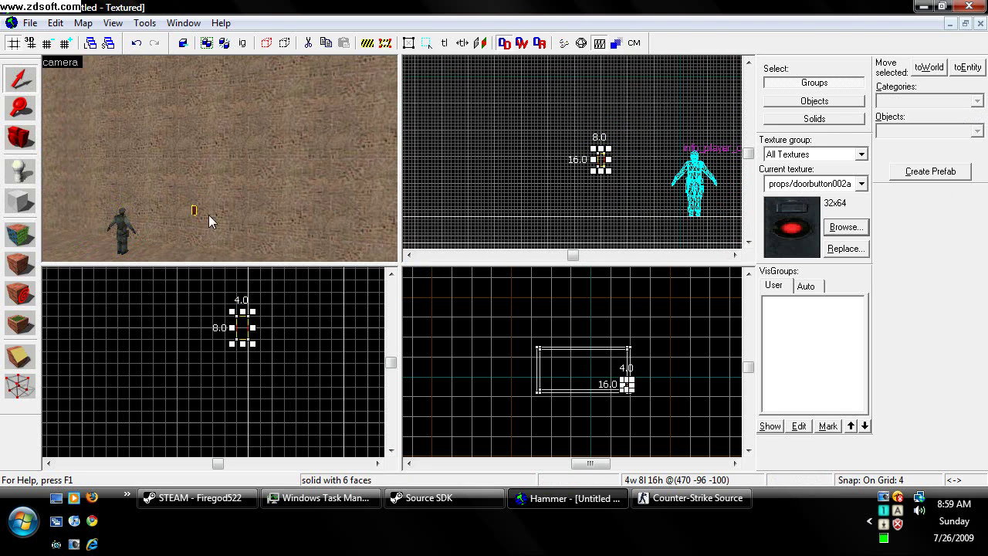
Delete the info_player_counterterrorist reference entity and return to the camera tool
click(122, 230)
key(Delete)
click(19, 137)
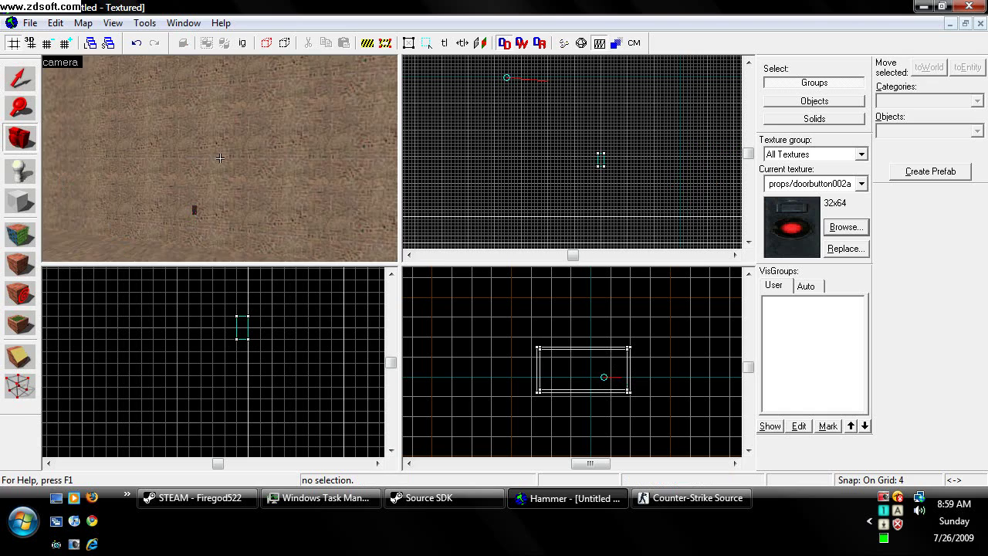
Fit the props/doorbutton002a texture to the front face of the wall button
drag(154, 158, 220, 159)
key(w)
key(z)
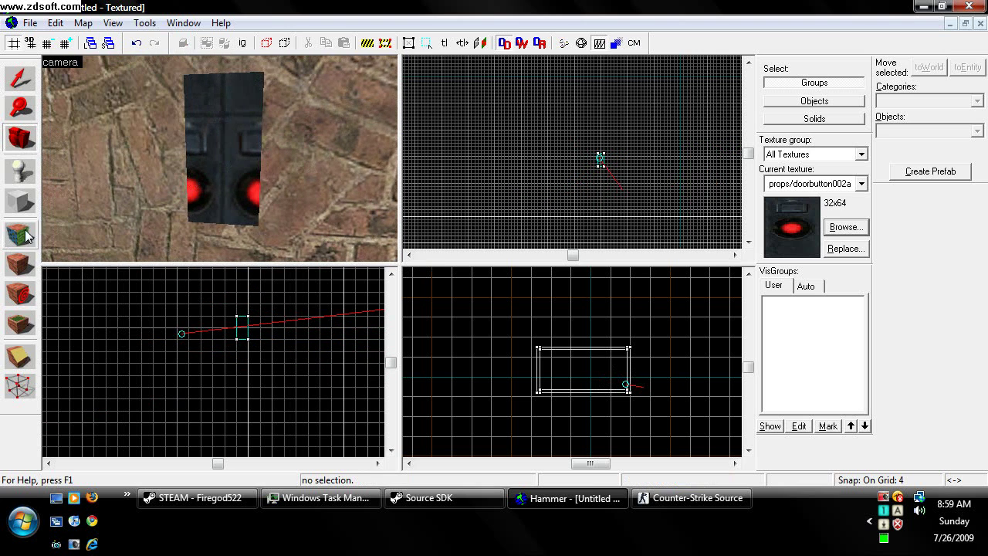
click(20, 234)
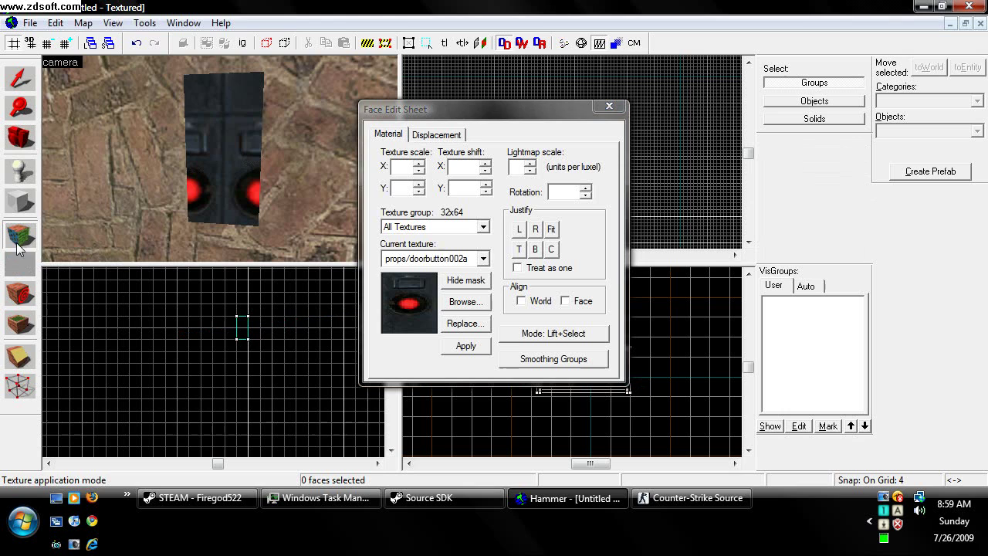
click(245, 161)
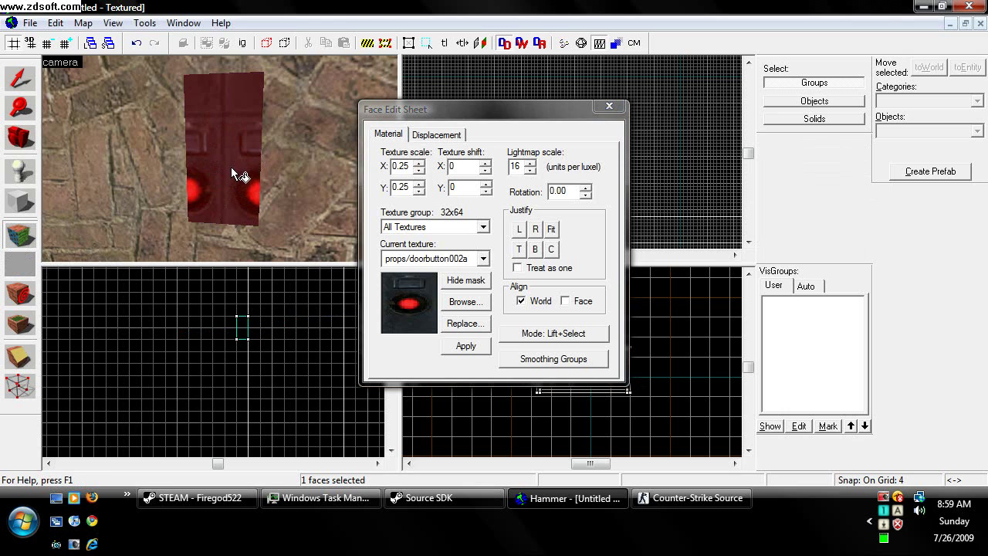
click(550, 230)
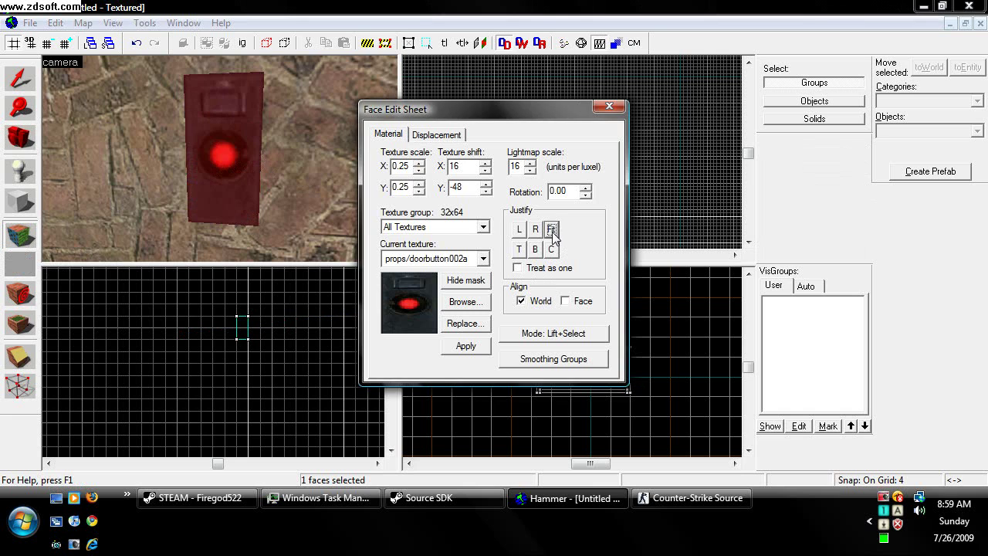
Select the wall button's two side faces and set their texture scale to 1 in X and Y
key(d)
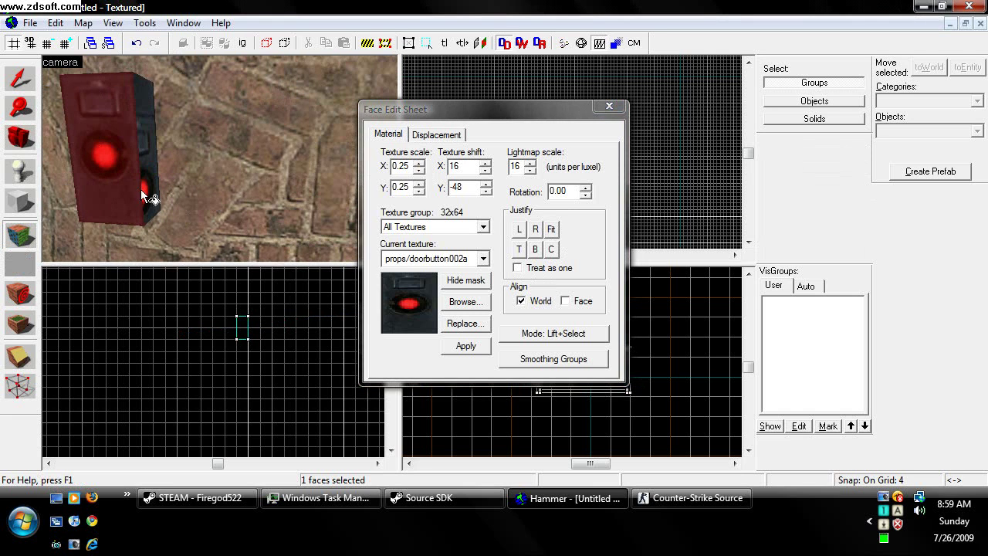
key(a)
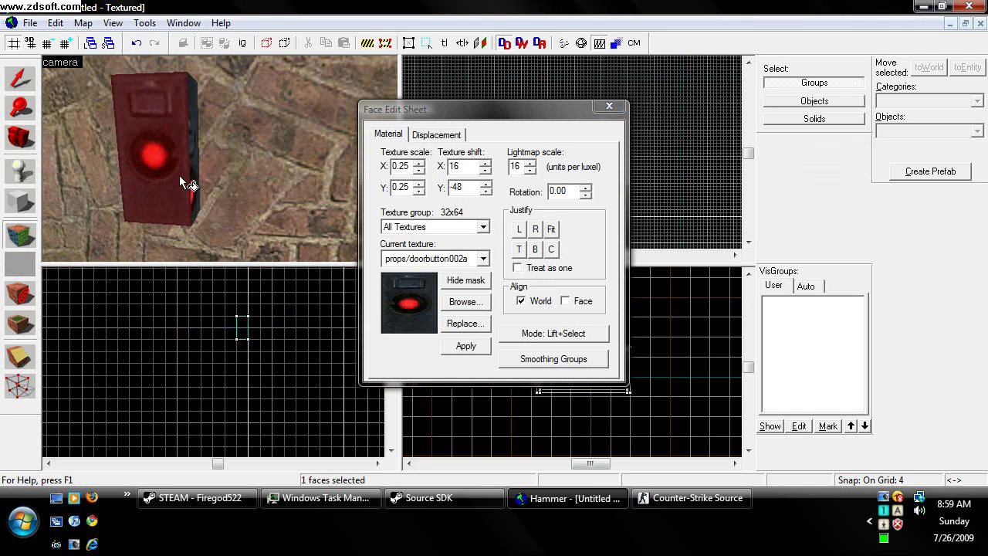
drag(180, 178, 127, 209)
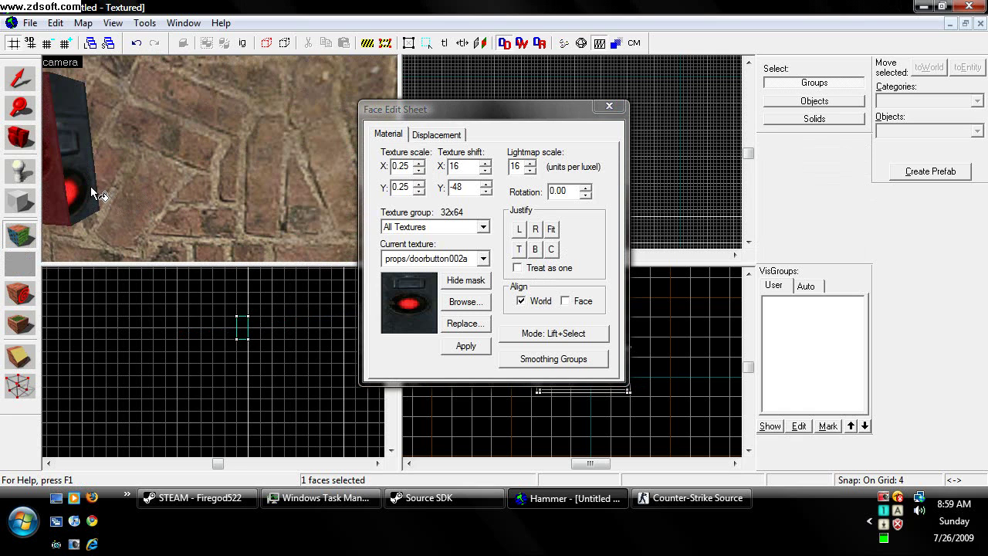
click(70, 171)
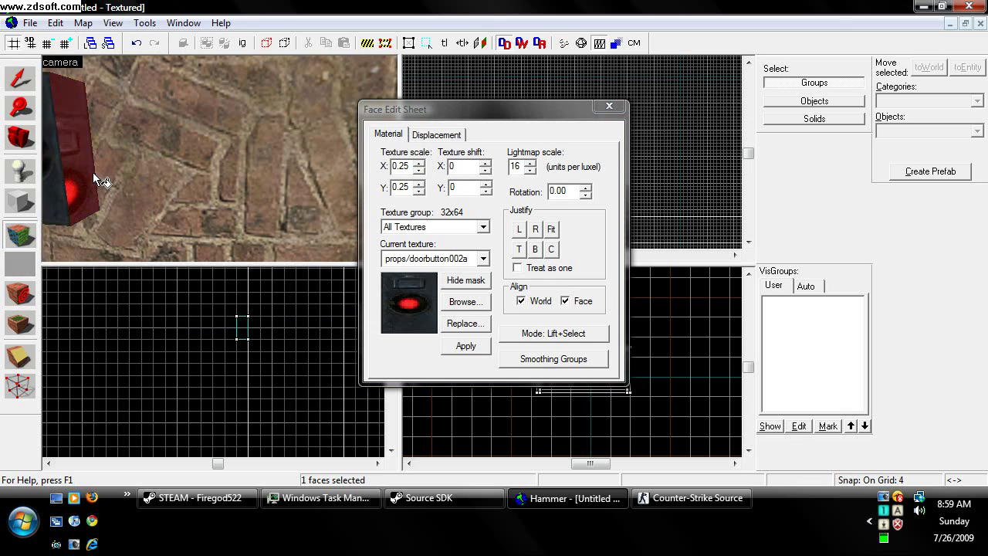
key(a)
ctrl+click(320, 108)
key(d)
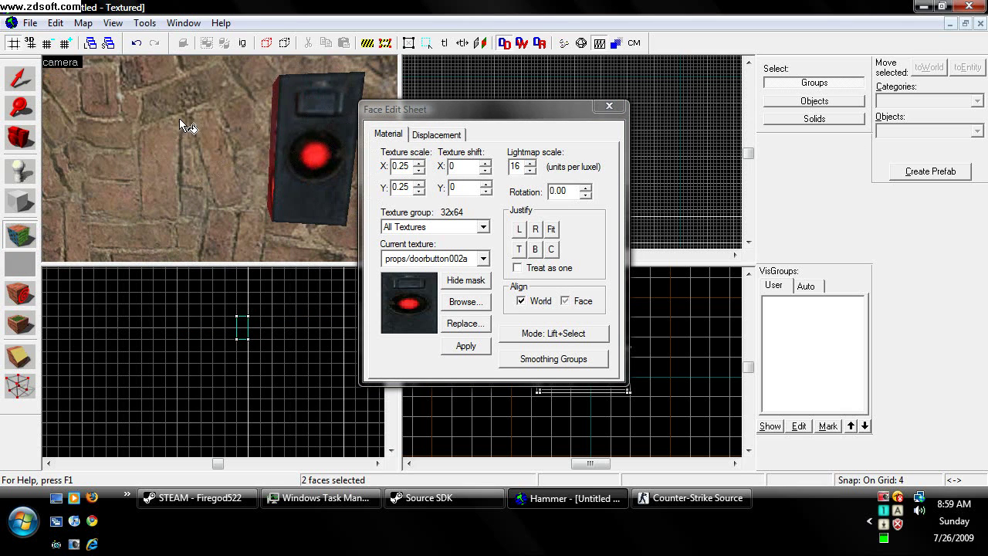
key(a)
key(d)
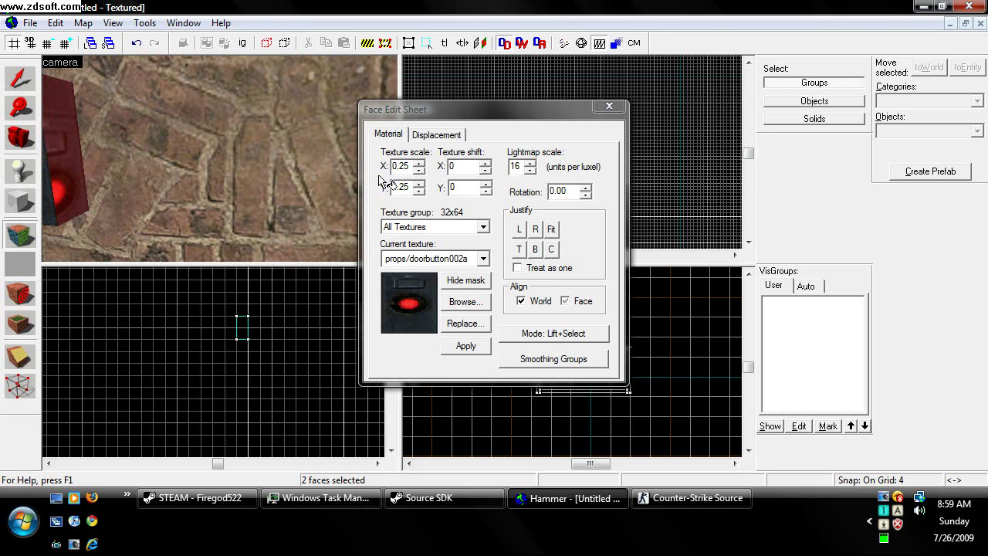
drag(380, 181, 388, 178)
double_click(399, 166)
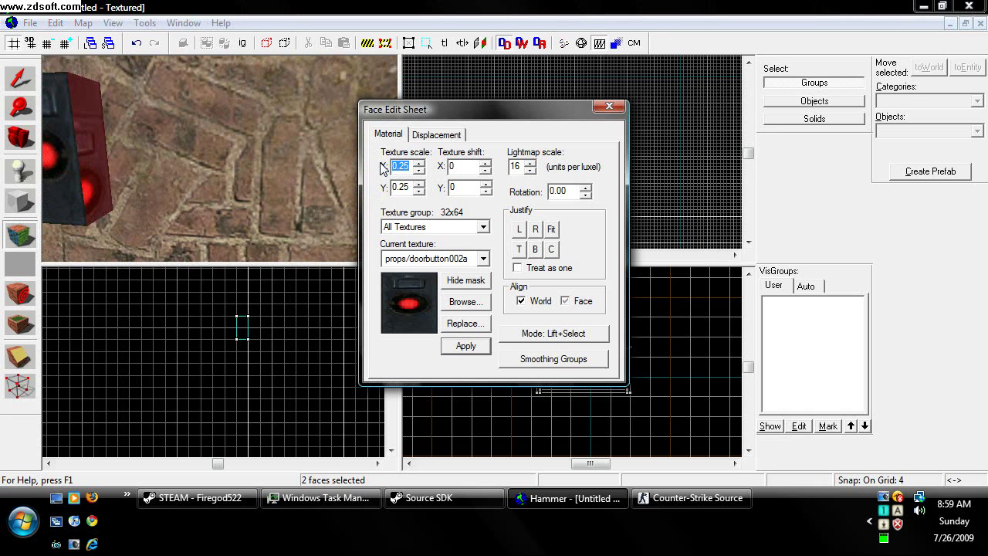
text(11)
key(Return)
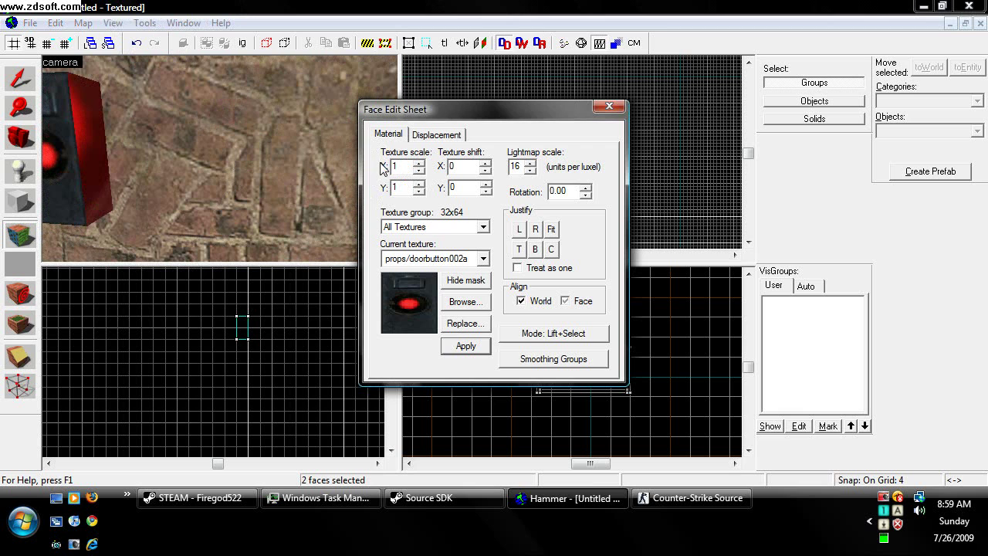
Shift the side faces' texture to X 10, apply it and close the Face Edit Sheet
drag(284, 157, 84, 97)
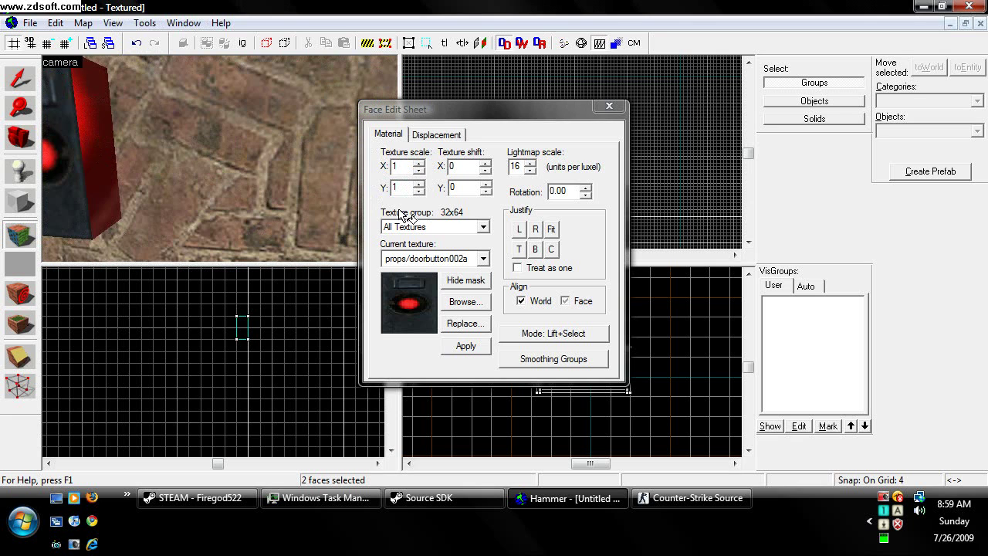
click(485, 163)
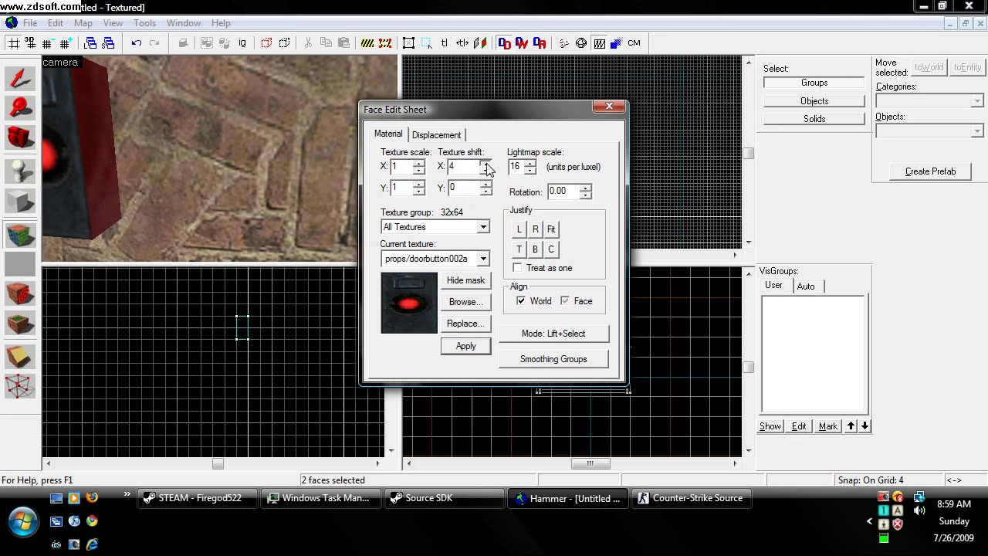
click(485, 162)
click(486, 163)
click(485, 162)
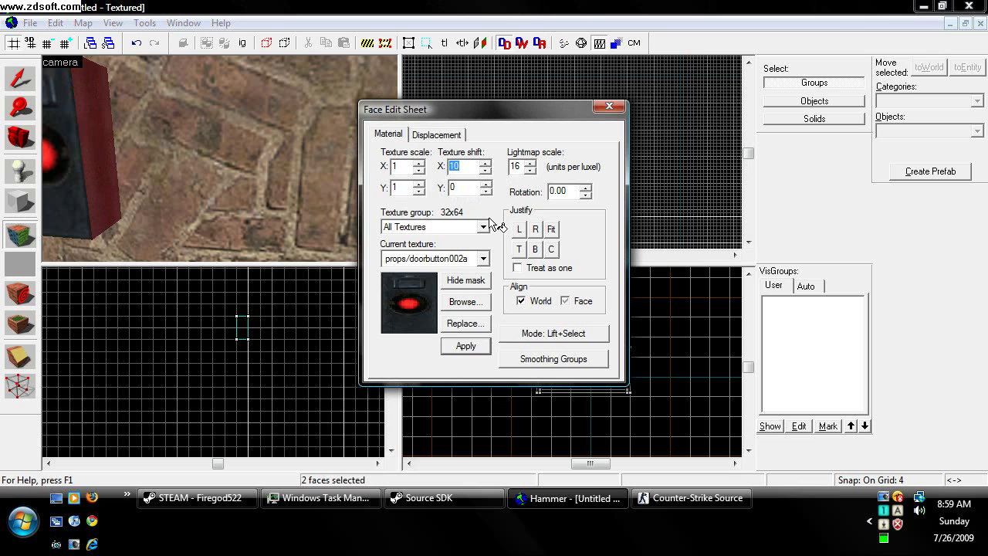
click(471, 344)
click(608, 106)
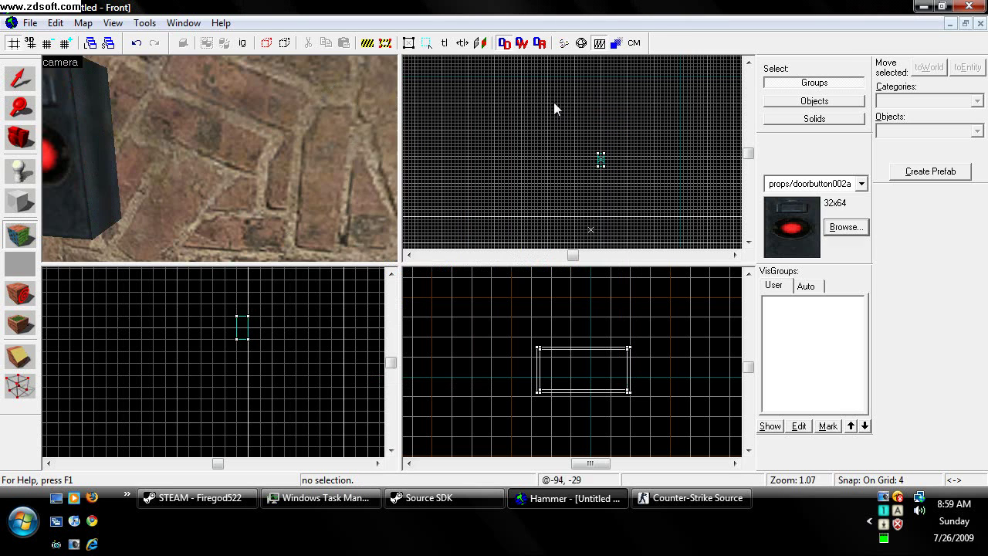
Place a light entity on the floor of the room and return to the selection tool
click(20, 138)
drag(174, 173, 220, 158)
click(22, 168)
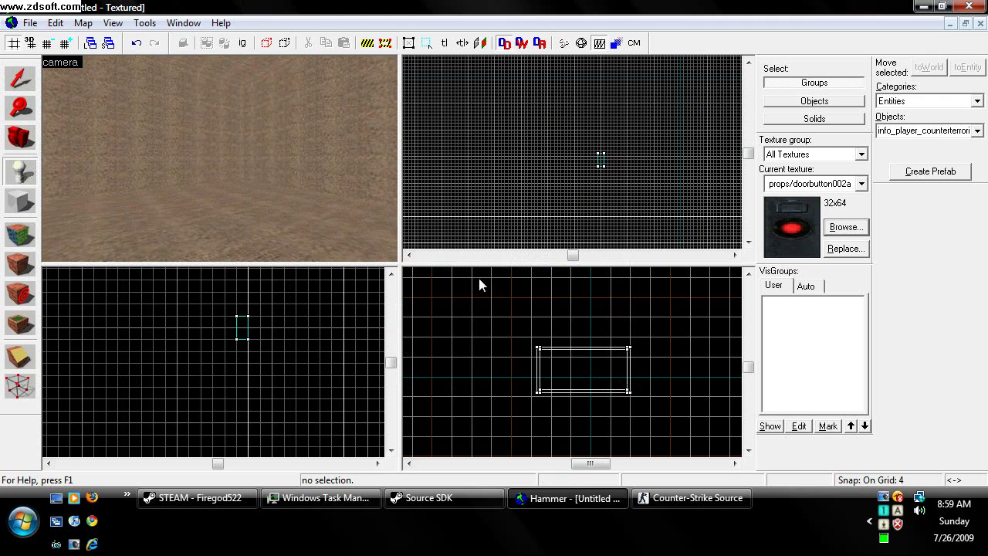
click(583, 369)
click(912, 131)
text(light)
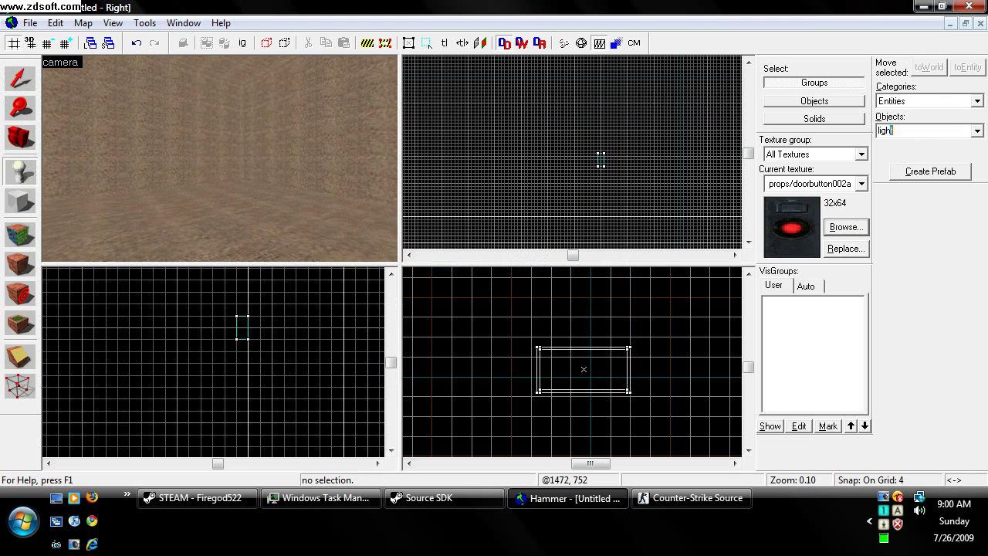
click(151, 222)
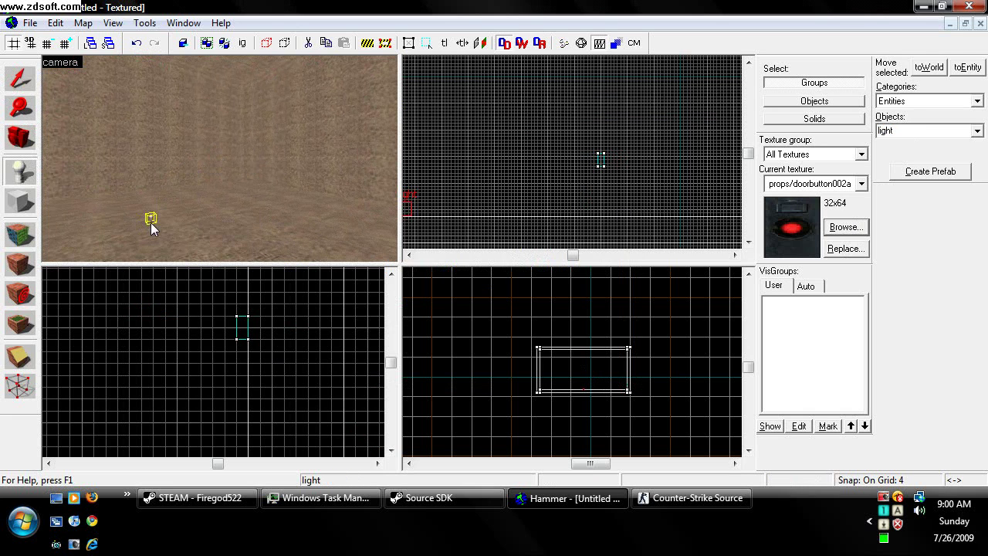
click(20, 78)
scroll(96, 166, down, 3)
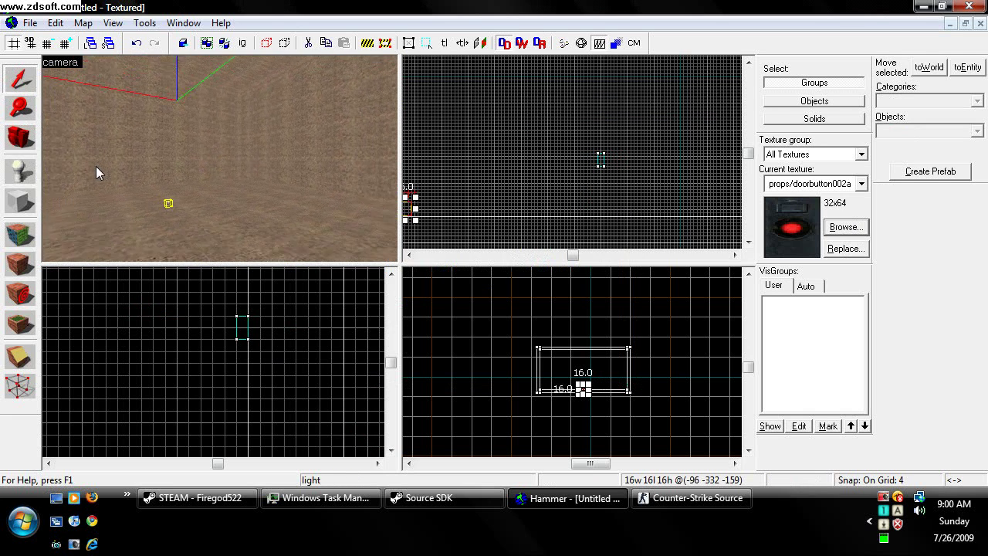
Tie the wall button block to an entity and set its class to func_button
click(20, 137)
mouse_move(154, 154)
mouse_down()
mouse_move(220, 158)
mouse_move(151, 120)
mouse_move(220, 158)
mouse_move(58, 120)
mouse_up()
click(19, 78)
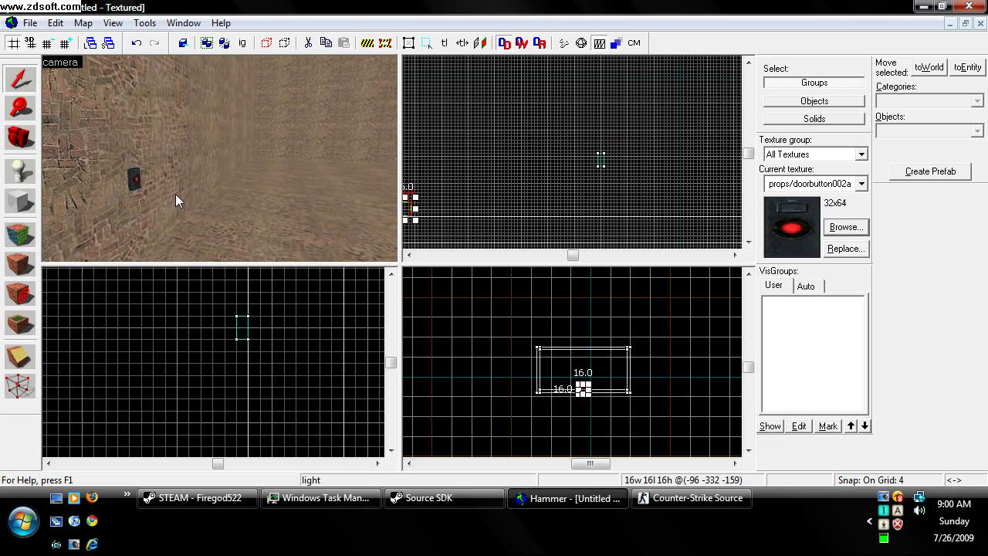
click(134, 179)
key(ctrl+t)
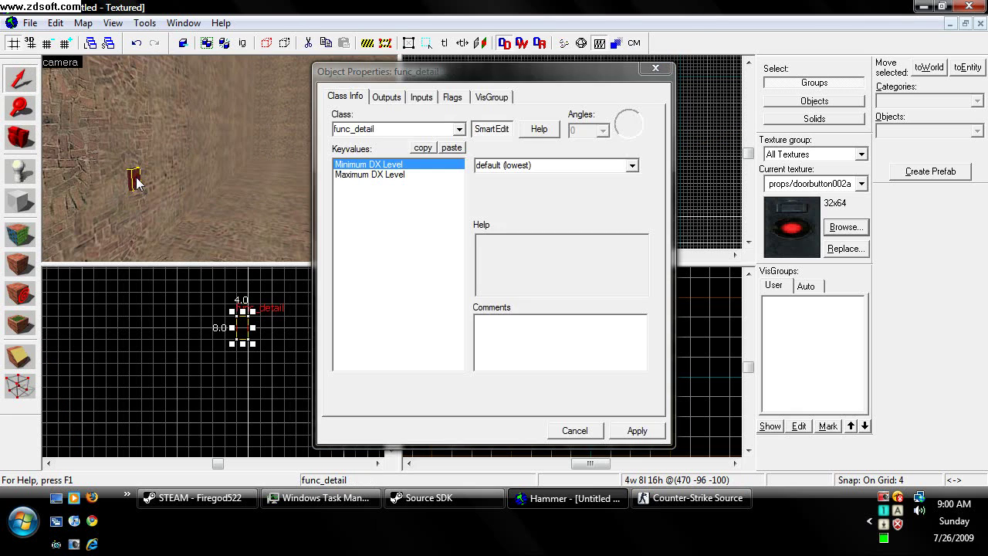
click(459, 129)
scroll(390, 166, up, 2)
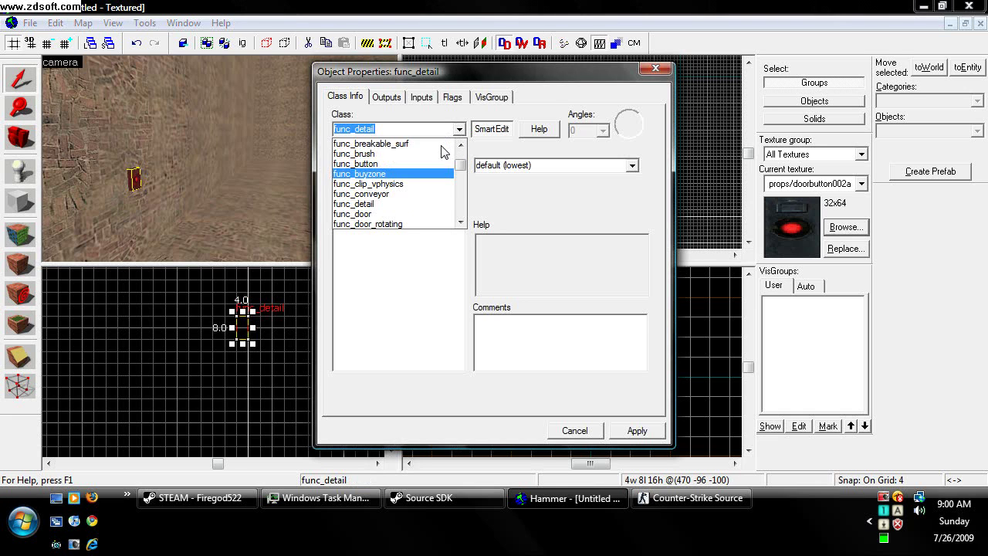
click(388, 164)
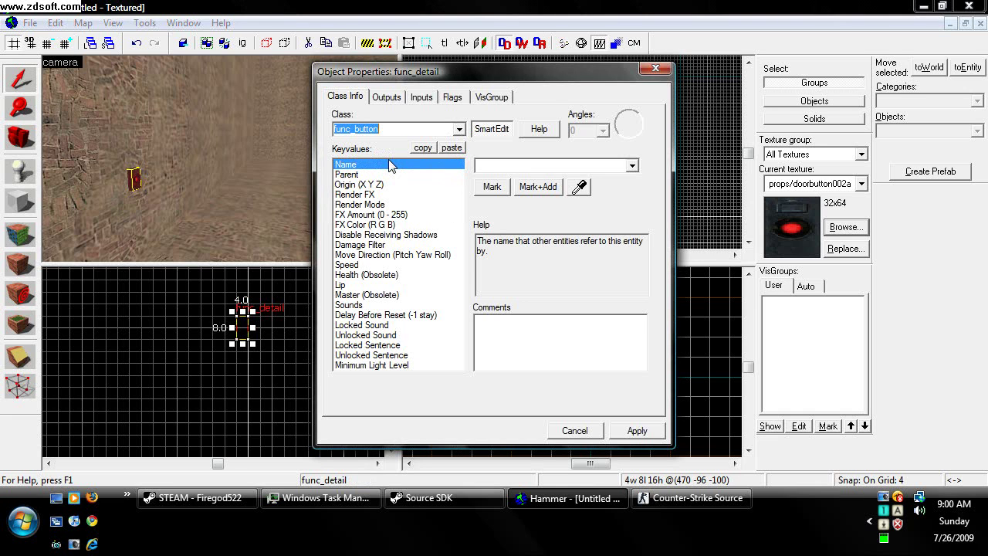
click(634, 429)
Name the light entity on the floor Light, apply the change and close its properties
key(Right)
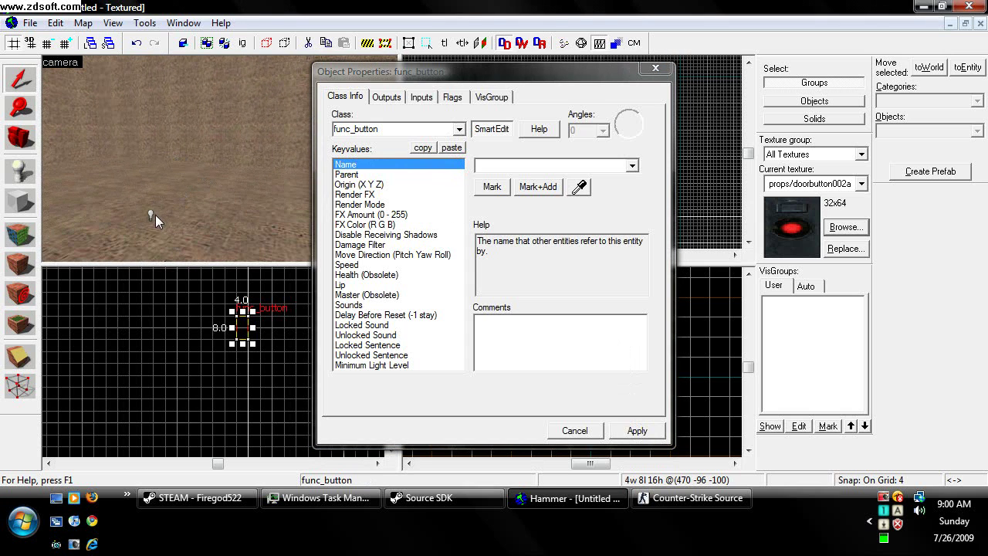
click(151, 213)
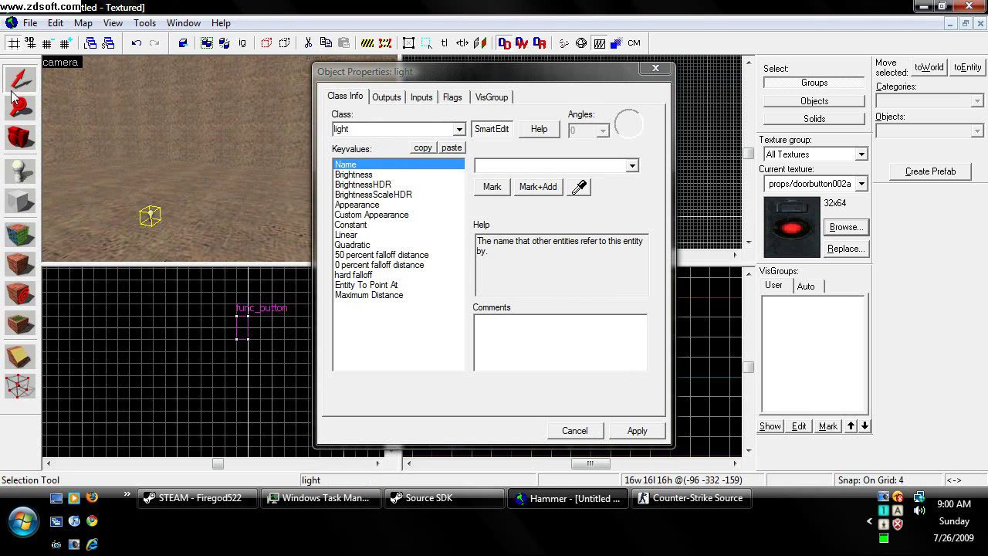
click(12, 90)
click(491, 166)
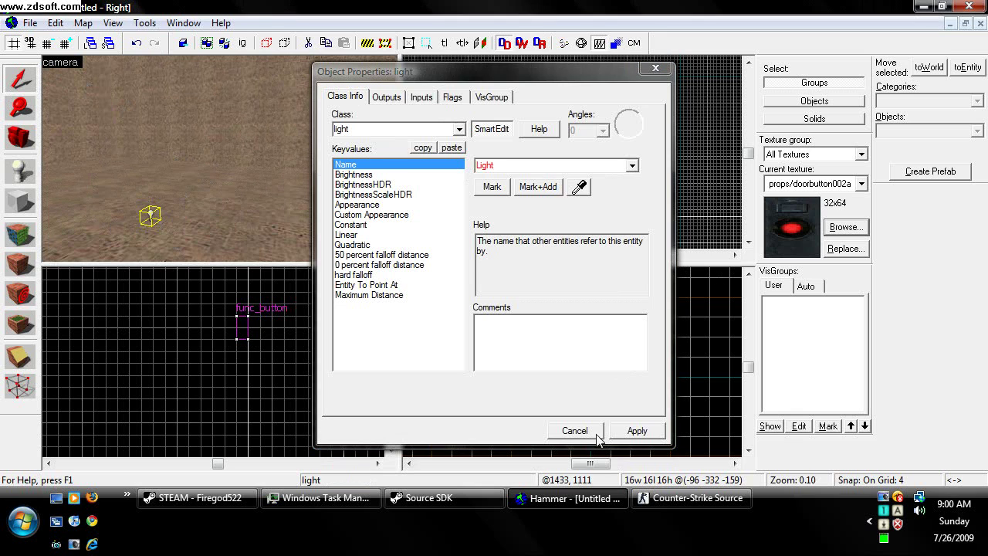
click(637, 430)
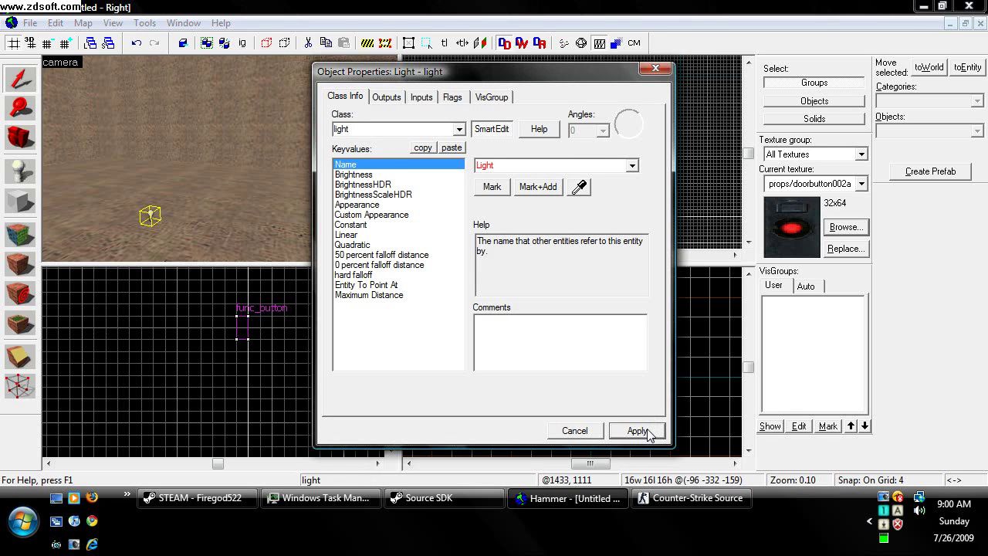
click(653, 69)
Add an OnPressed output to the func_button on the wall and target the entity named Light
key(a)
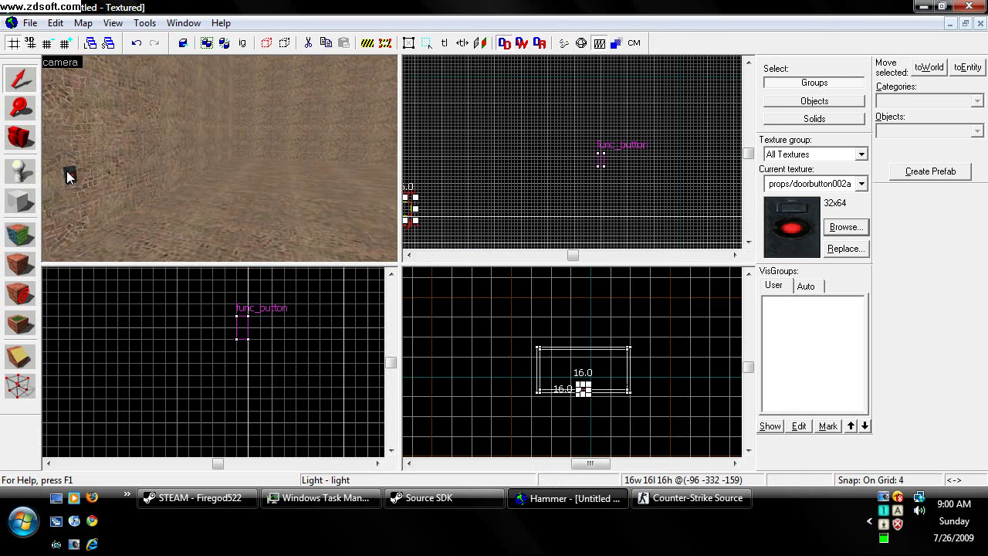
click(68, 174)
key(alt+Return)
click(383, 97)
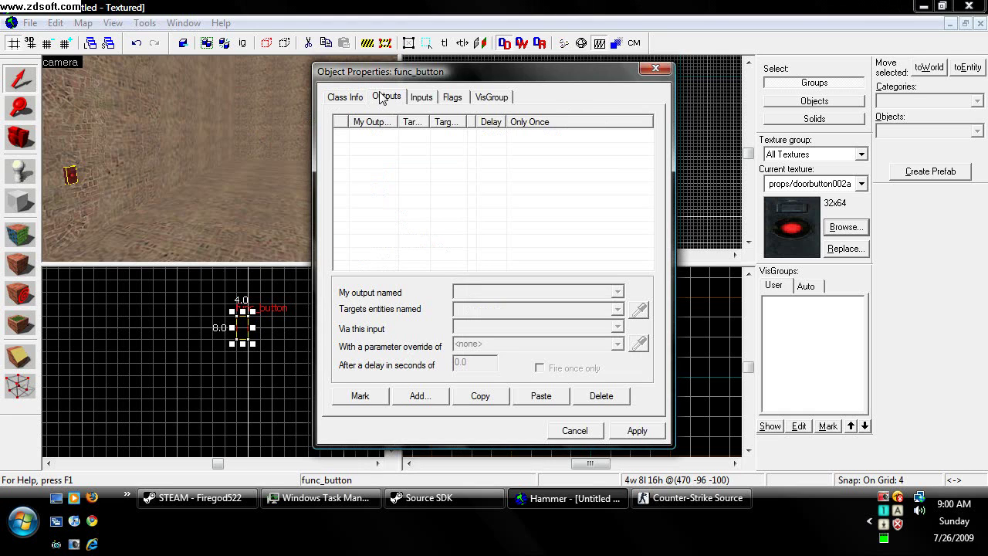
click(445, 397)
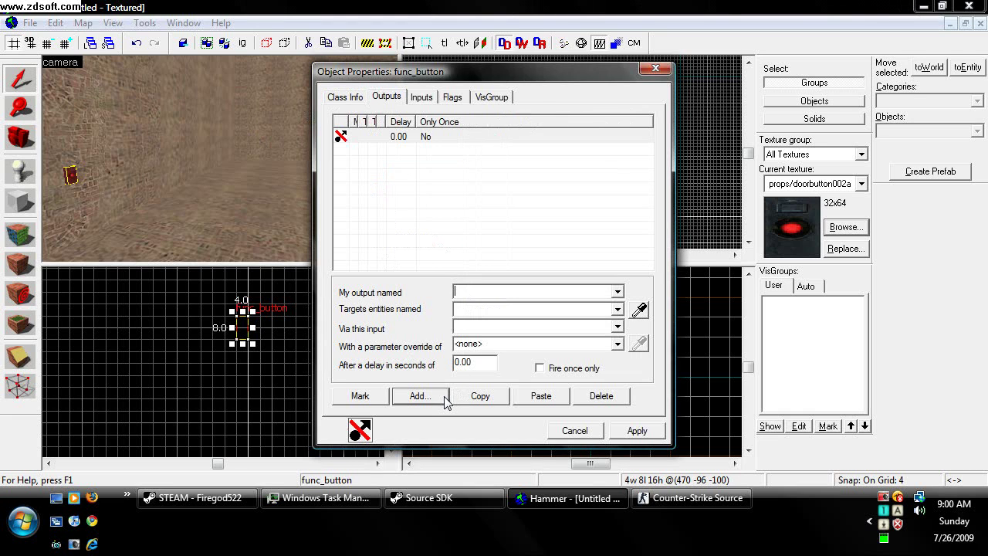
click(616, 292)
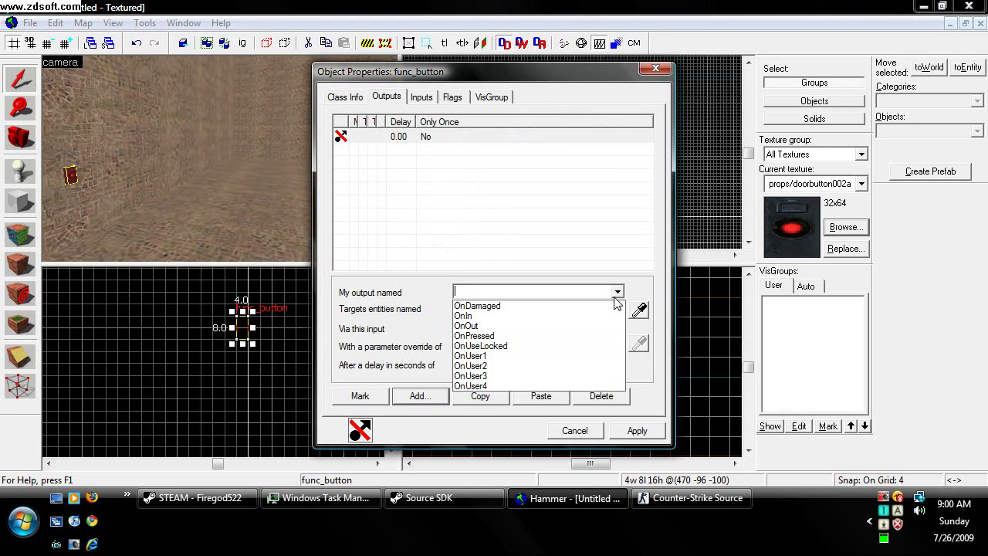
click(477, 337)
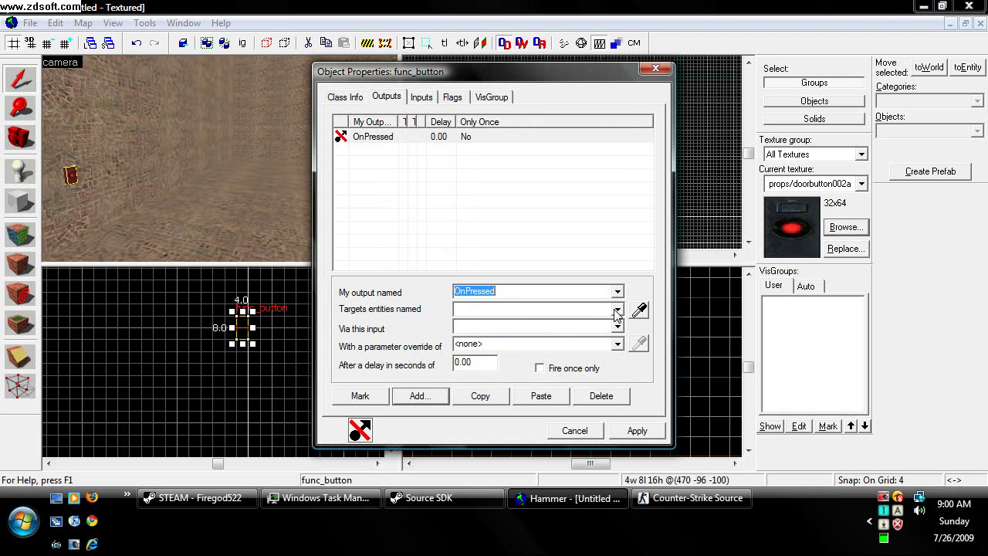
click(618, 310)
click(494, 323)
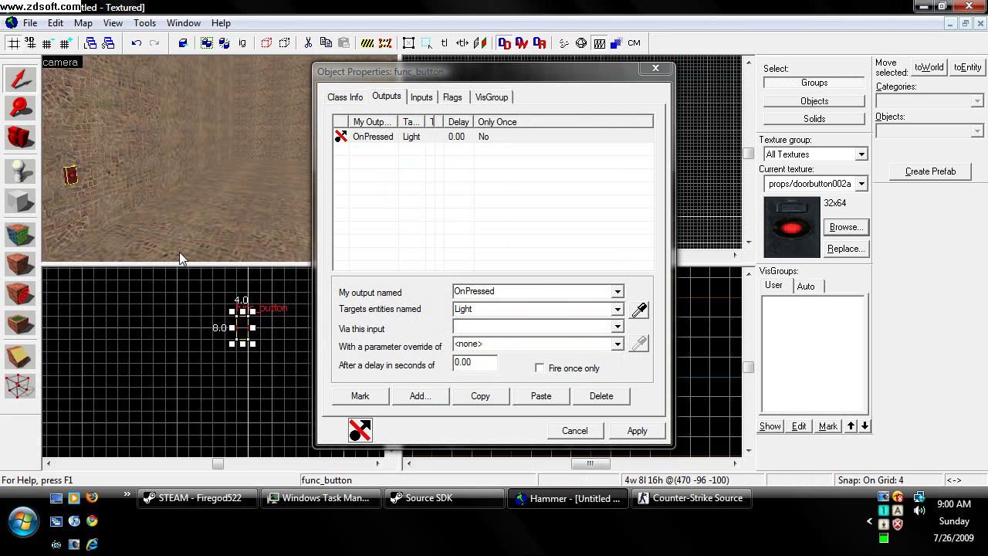
Set the button output's input action to Toggle and apply it to the func_button
key(Right)
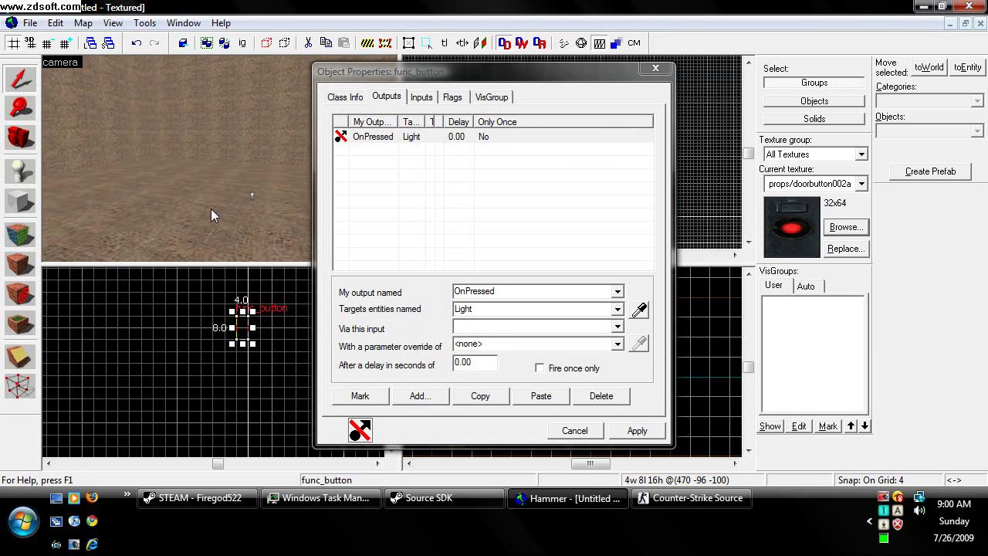
click(618, 328)
click(617, 328)
click(617, 328)
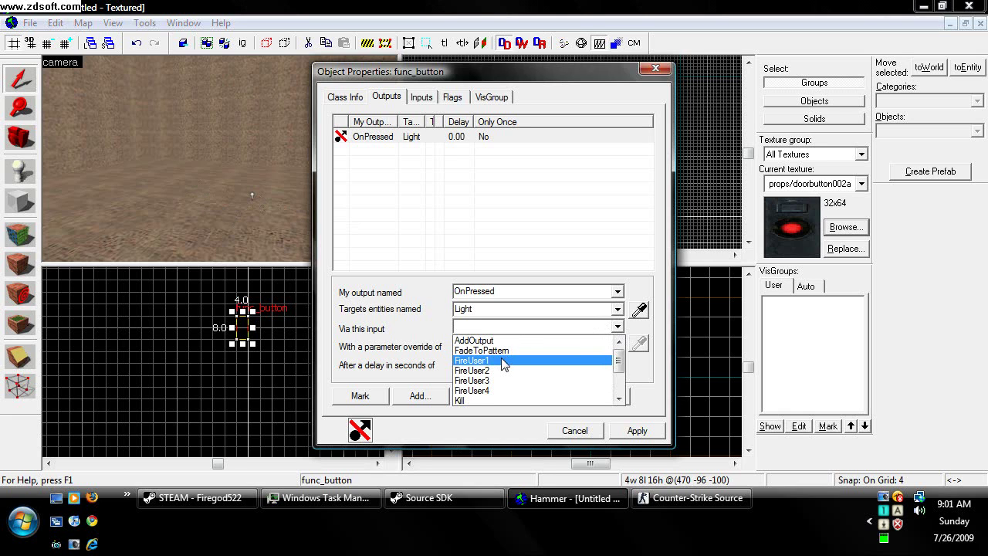
scroll(502, 361, down, 2)
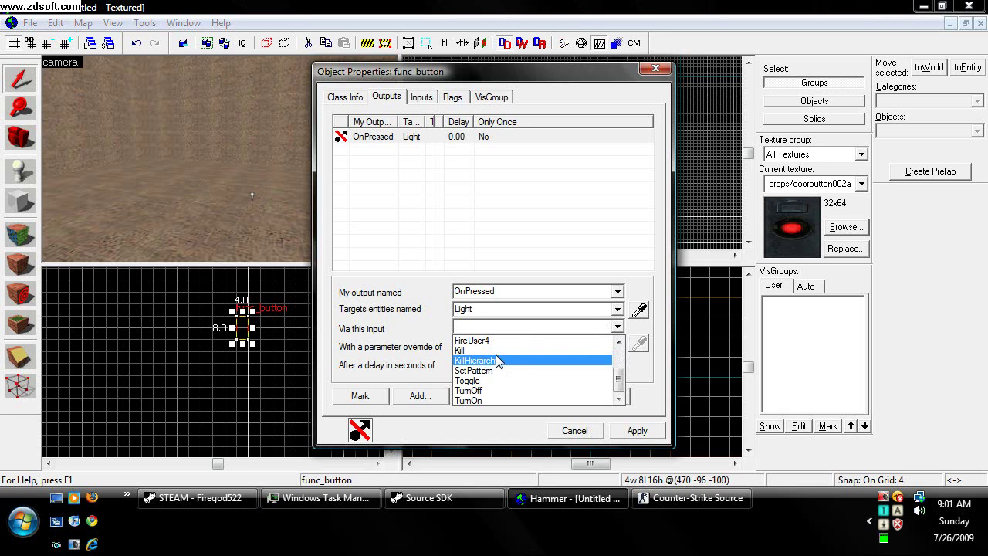
click(532, 381)
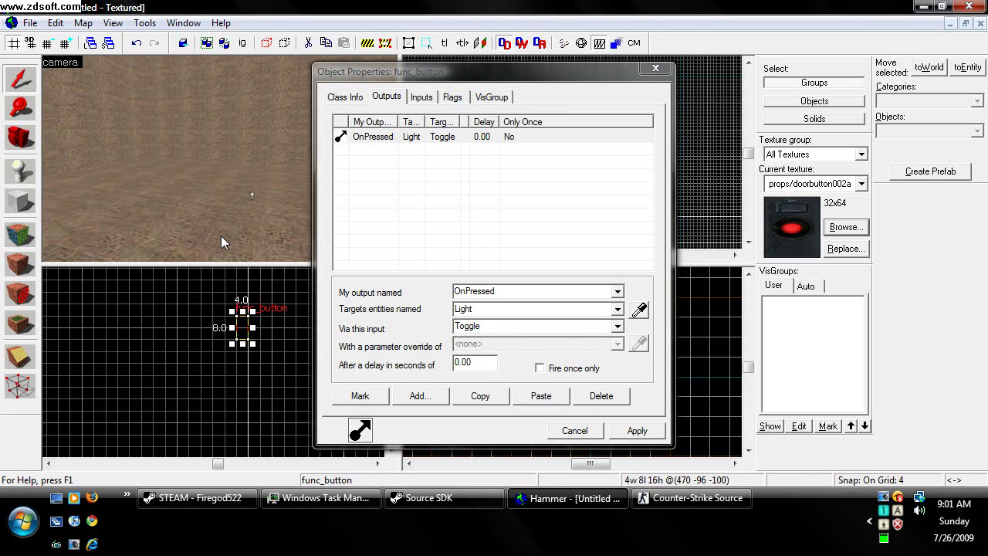
key(a)
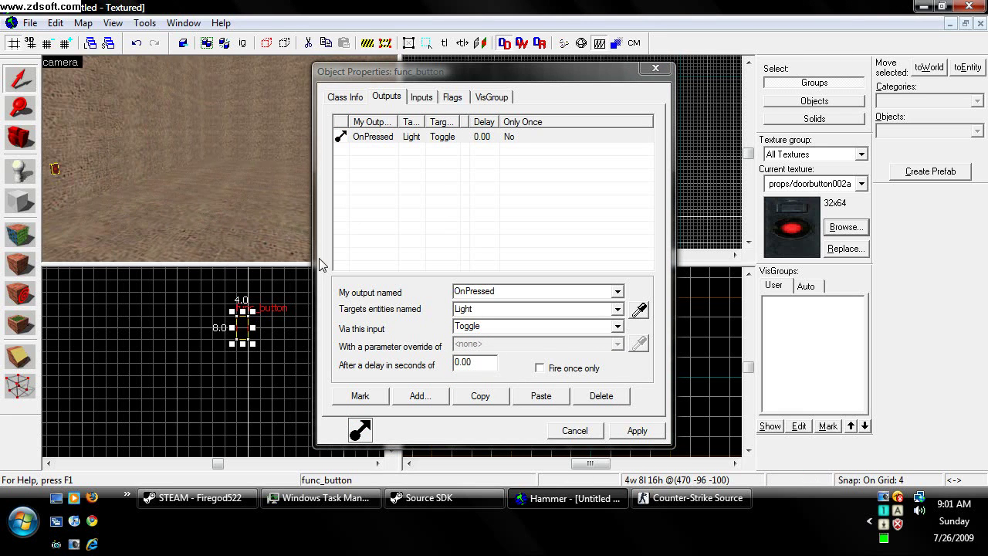
key(a)
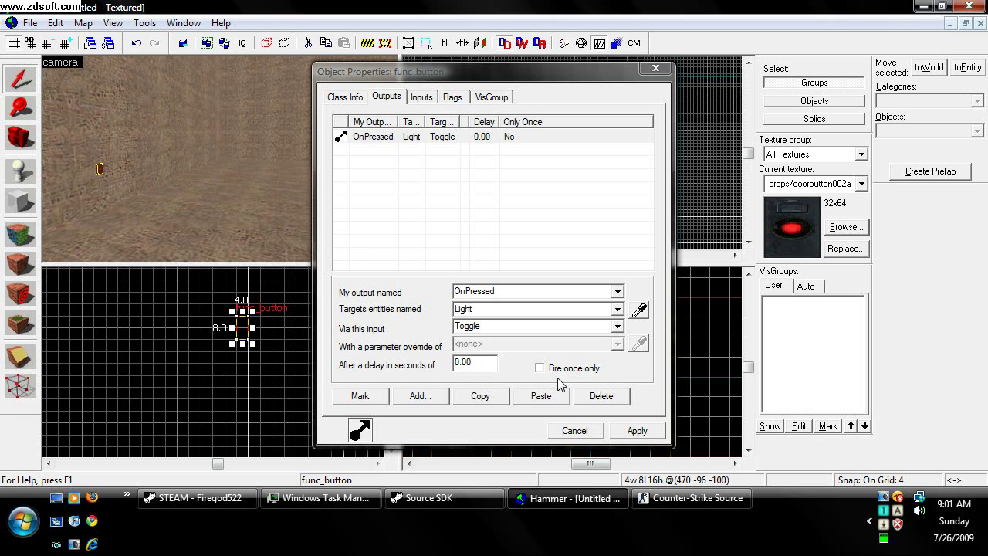
click(633, 430)
key(w)
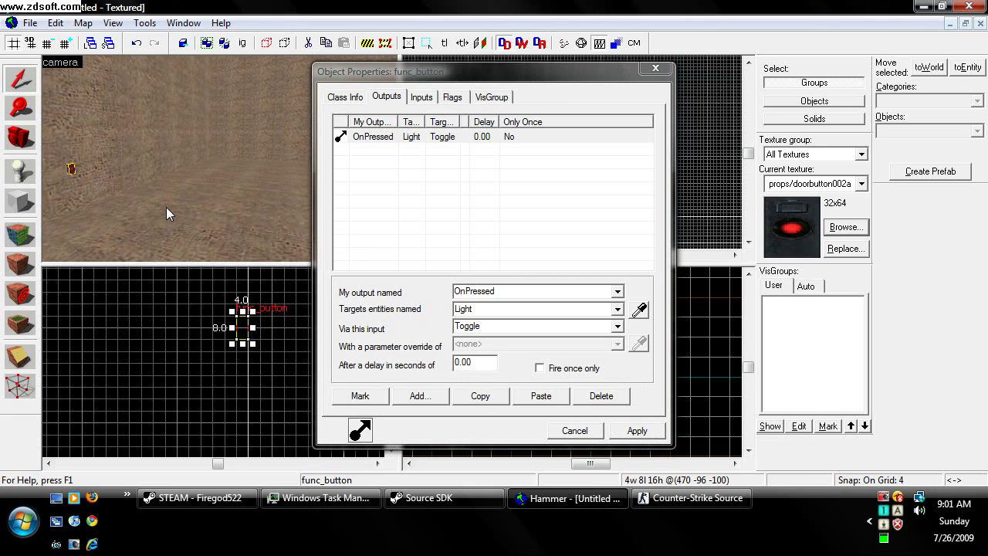
click(201, 197)
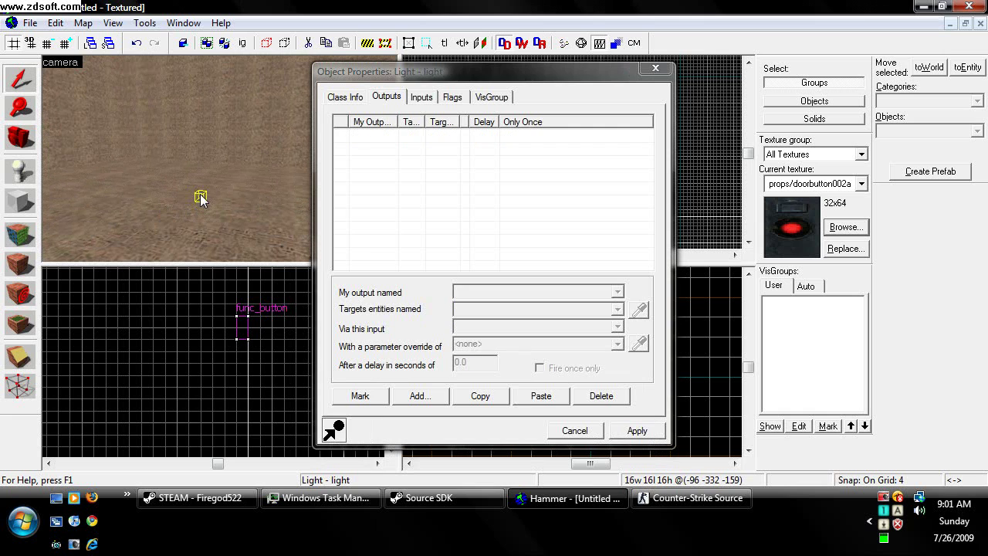
click(345, 97)
click(373, 174)
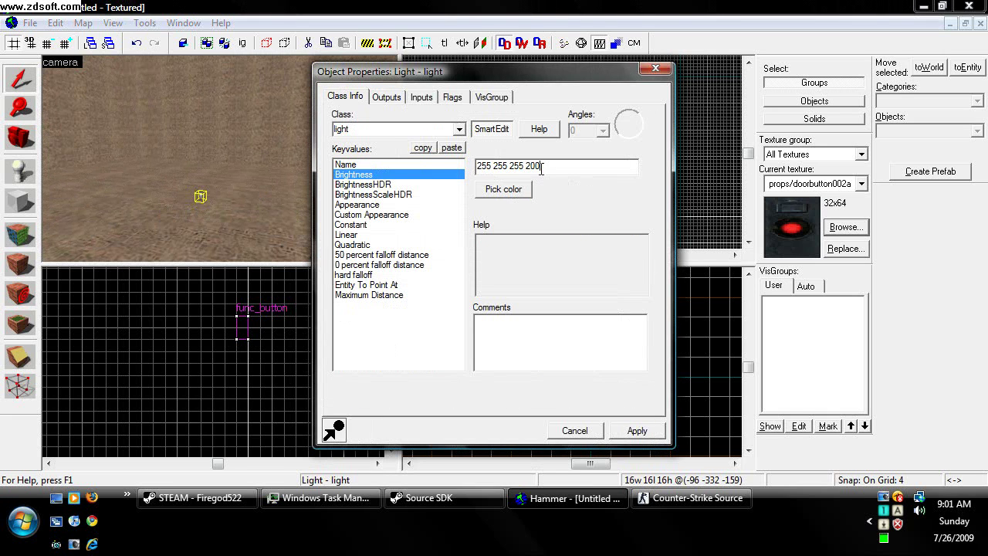
drag(541, 166, 527, 172)
text(600)
click(647, 432)
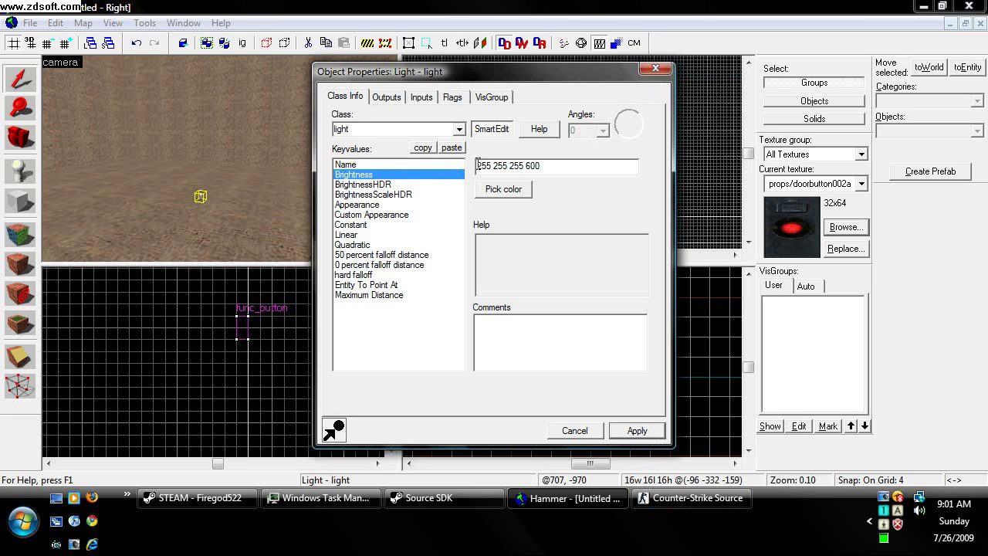
drag(523, 165, 465, 171)
click(567, 162)
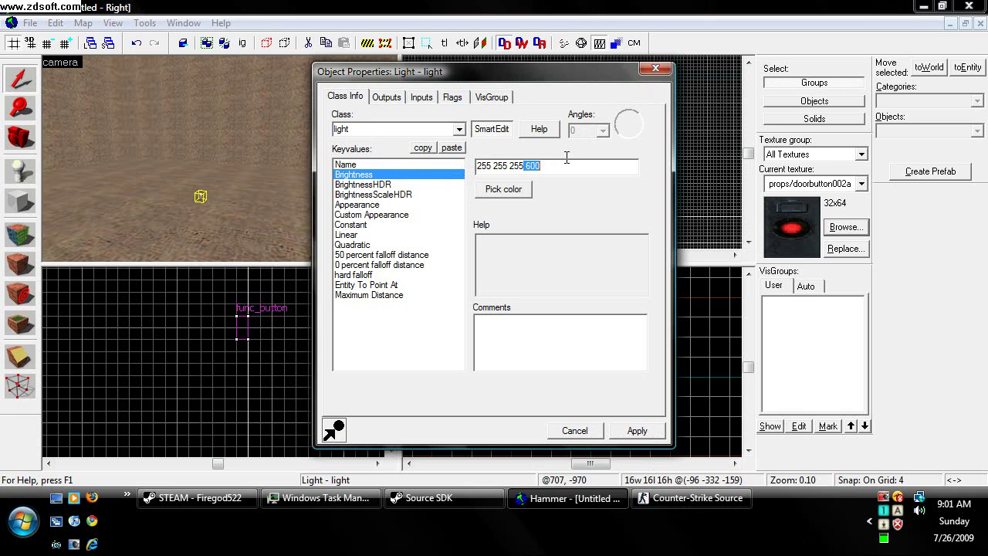
double_click(527, 165)
click(644, 432)
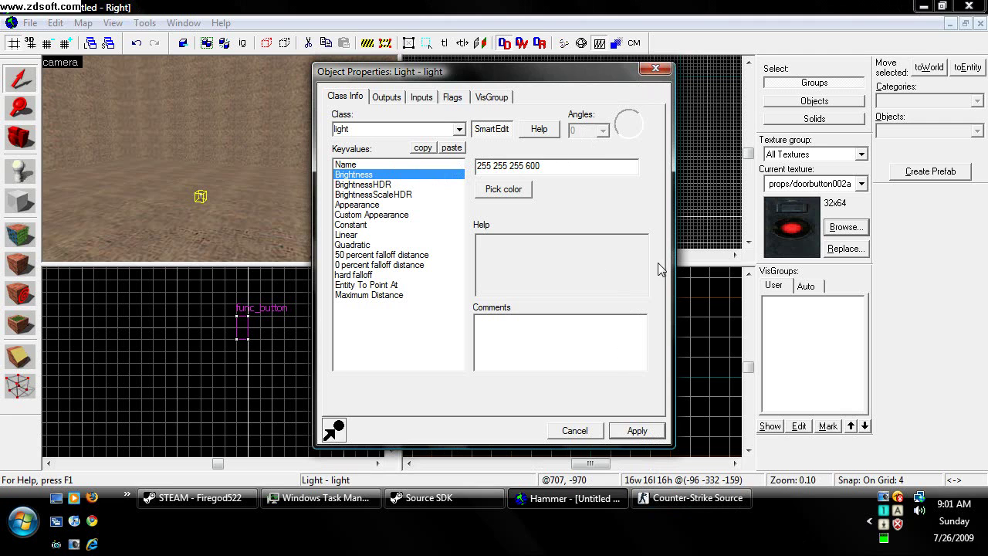
click(655, 69)
Start saving the map and bring the last files of the mapsrc folder into view
click(20, 138)
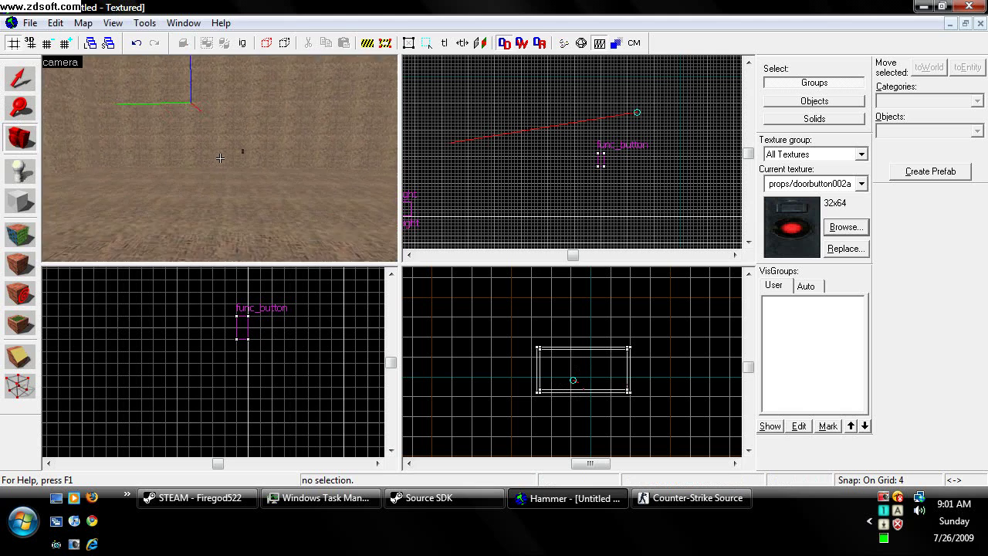
key(a)
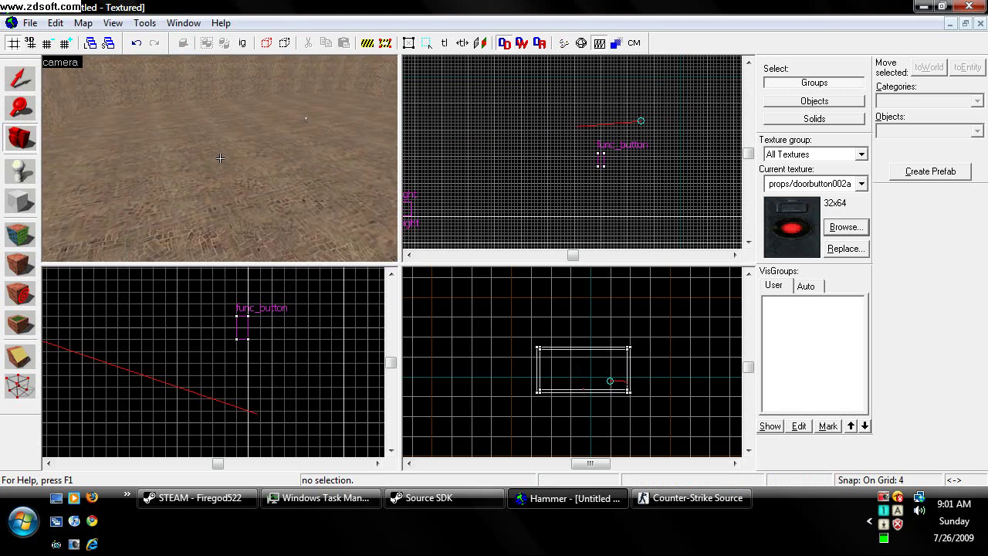
key(s)
key(z)
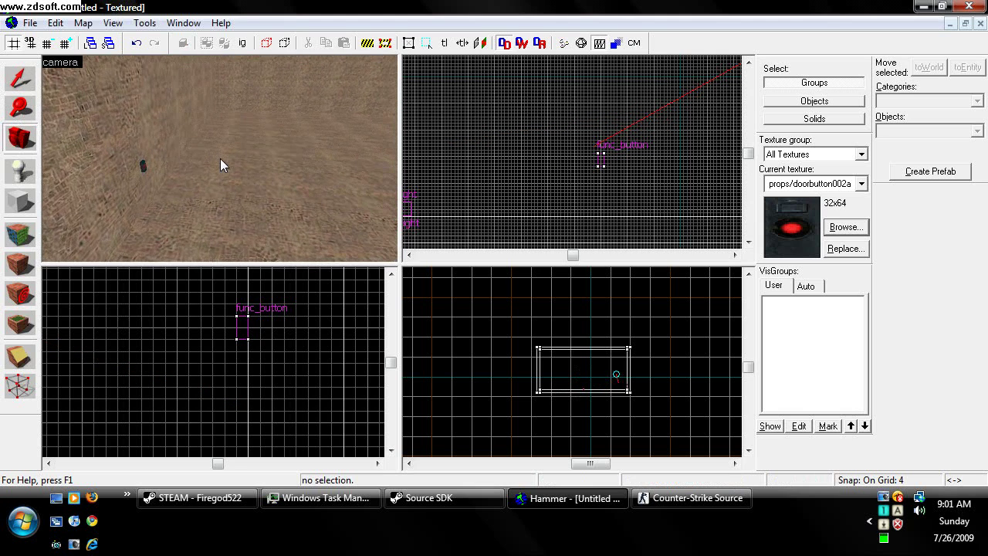
key(ctrl+s)
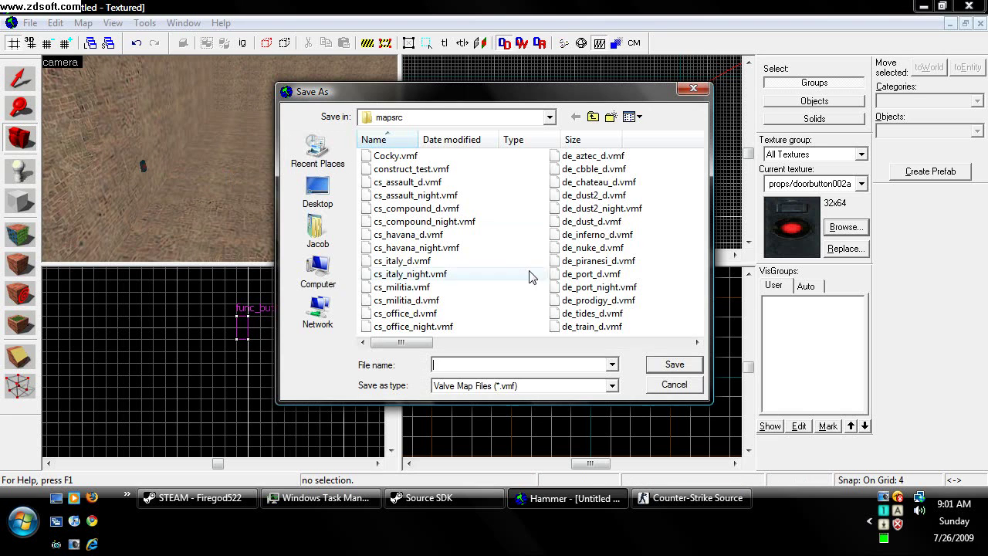
drag(417, 347, 647, 337)
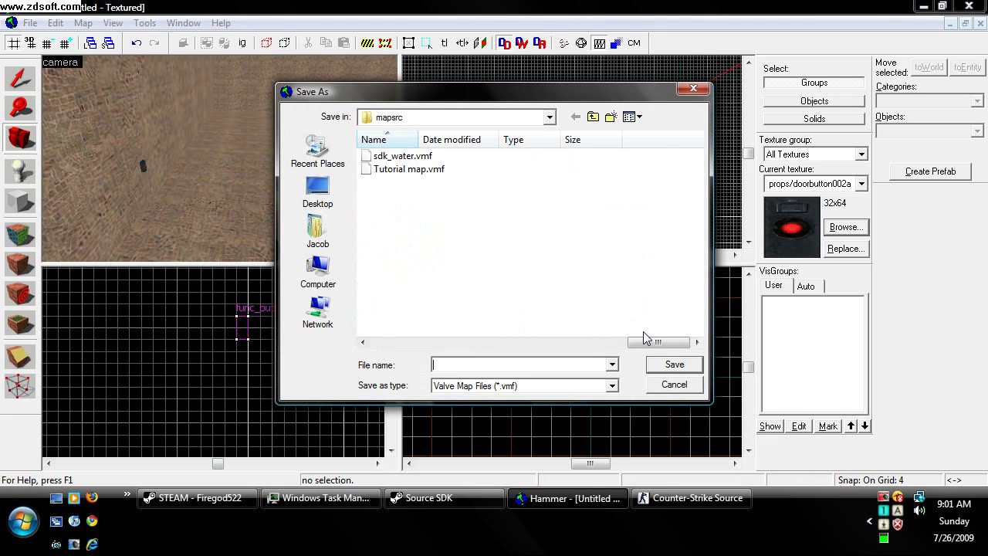
text(Tutorial_map)
key(BackSpace)
key(BackSpace)
key(BackSpace)
text(Map)
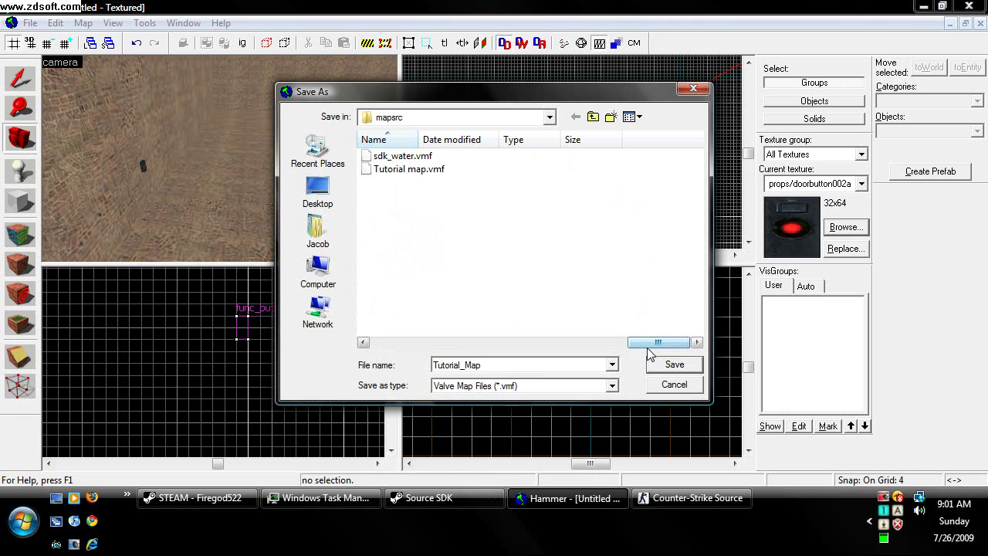
Save the map in mapsrc as "Tutoria_ map", editing the name taken from the existing Tutorial map.vmf
click(381, 171)
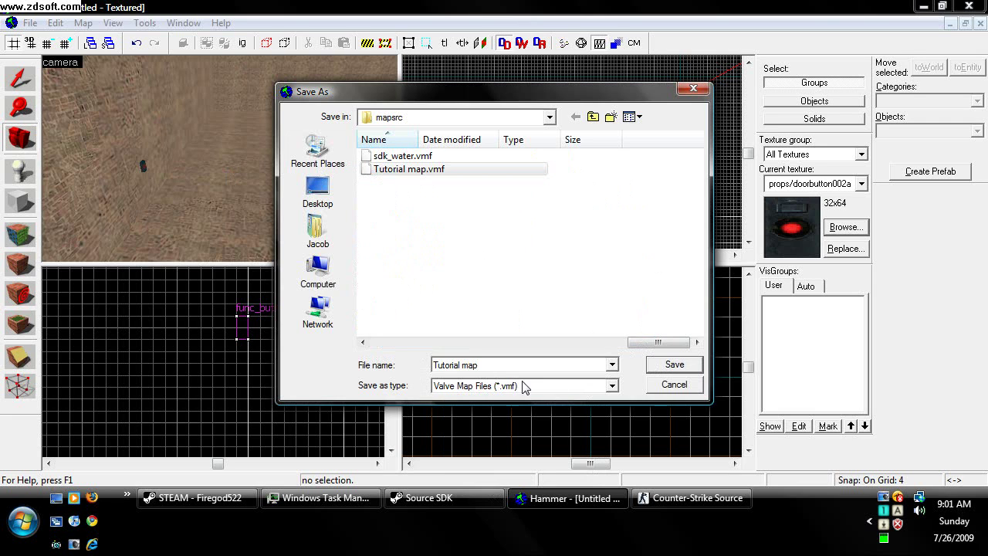
click(459, 366)
double_click(459, 368)
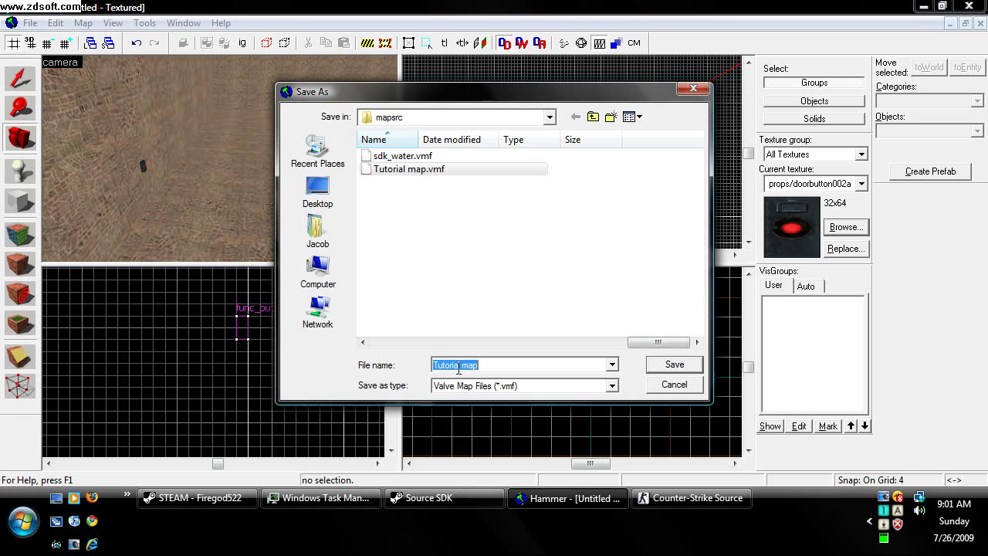
click(459, 368)
key(BackSpace)
text(_)
click(671, 364)
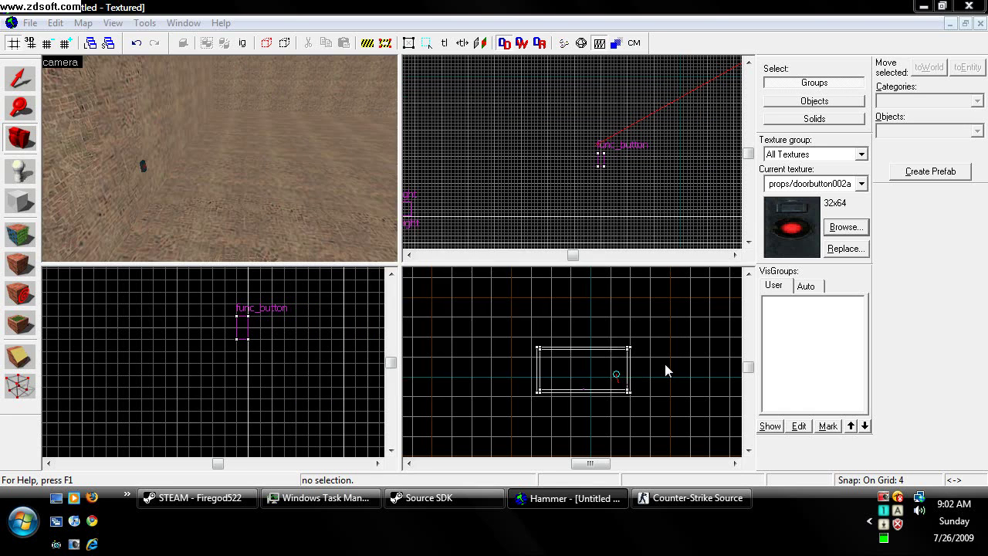
Compile and run the map with BSP, VIS and RAD all set to Normal
key(F9)
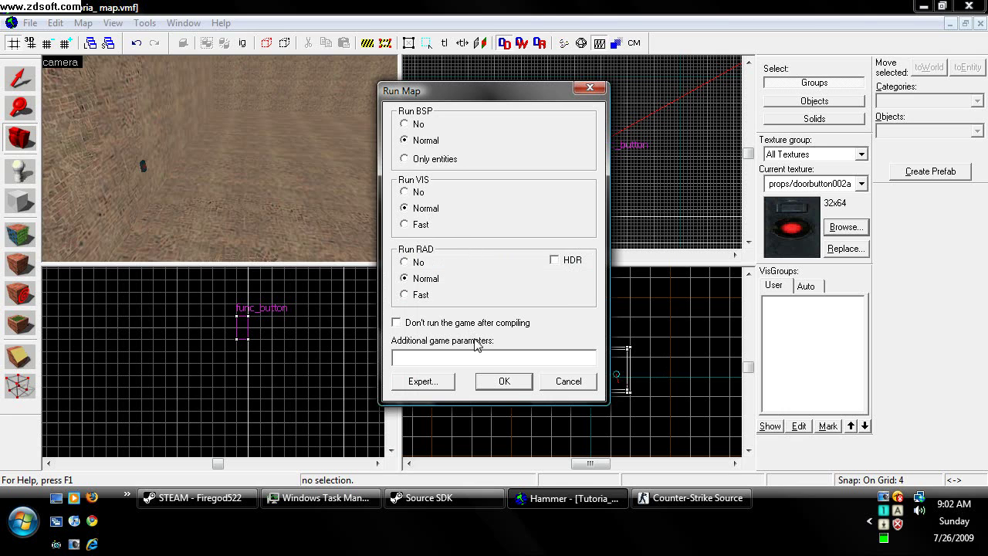
click(506, 381)
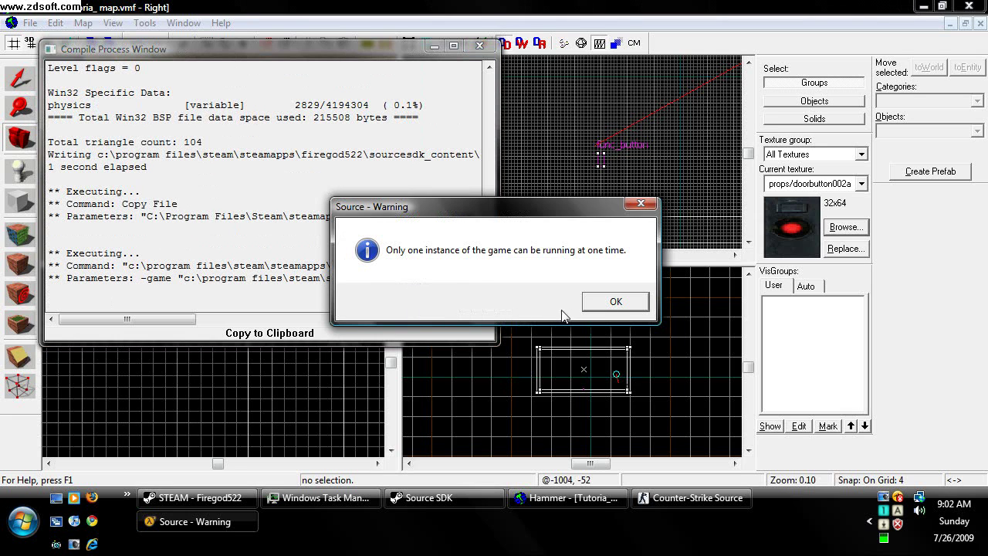
click(624, 302)
scroll(397, 172, up, 5)
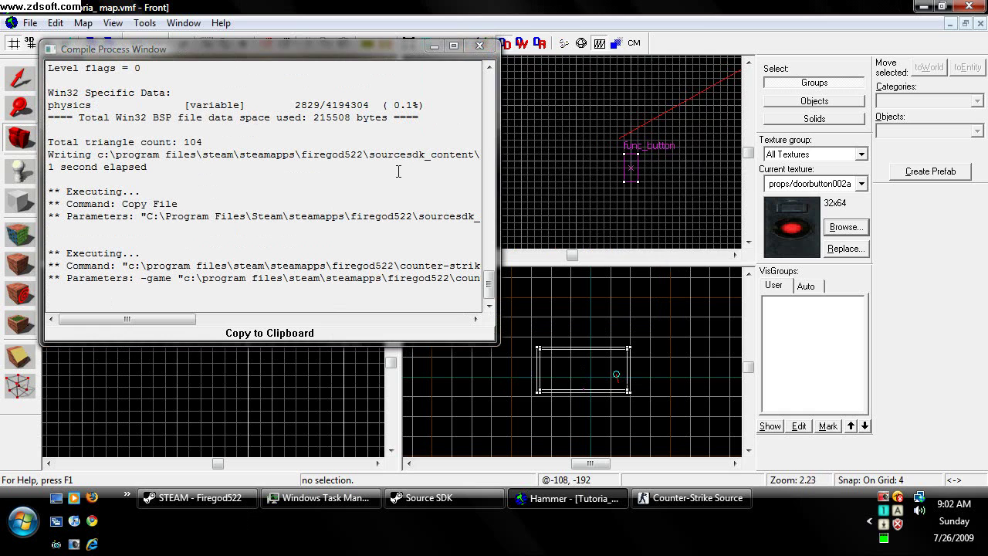
scroll(397, 171, down, 8)
click(397, 171)
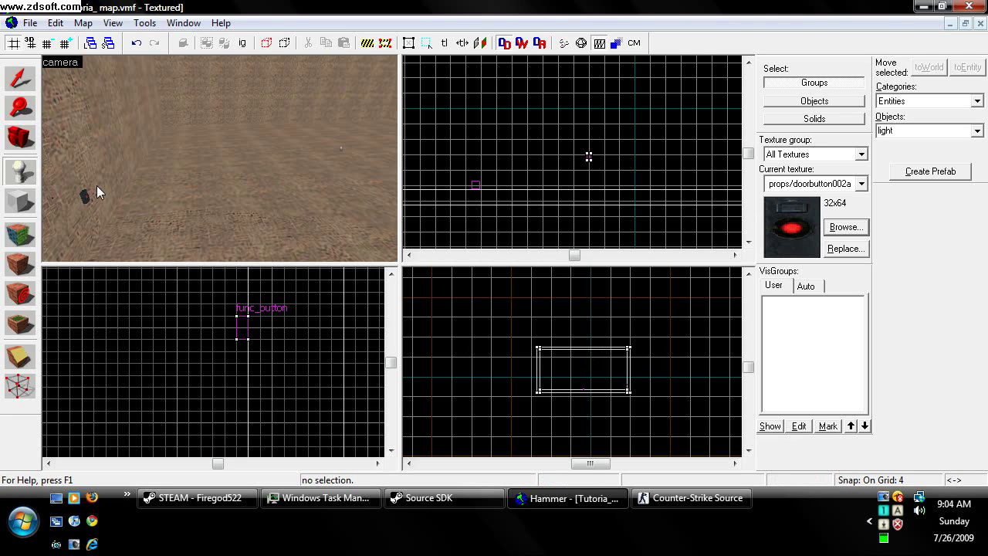
Place an info_player_counterterrorist entity on the floor of the room
click(977, 131)
click(978, 137)
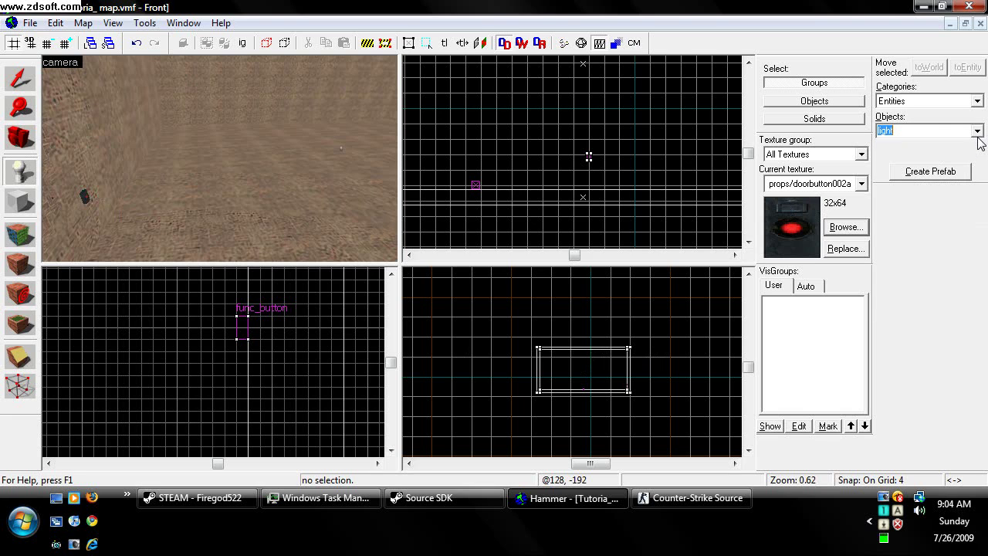
text(ifno)
key(BackSpace)
key(BackSpace)
text(nfo_)
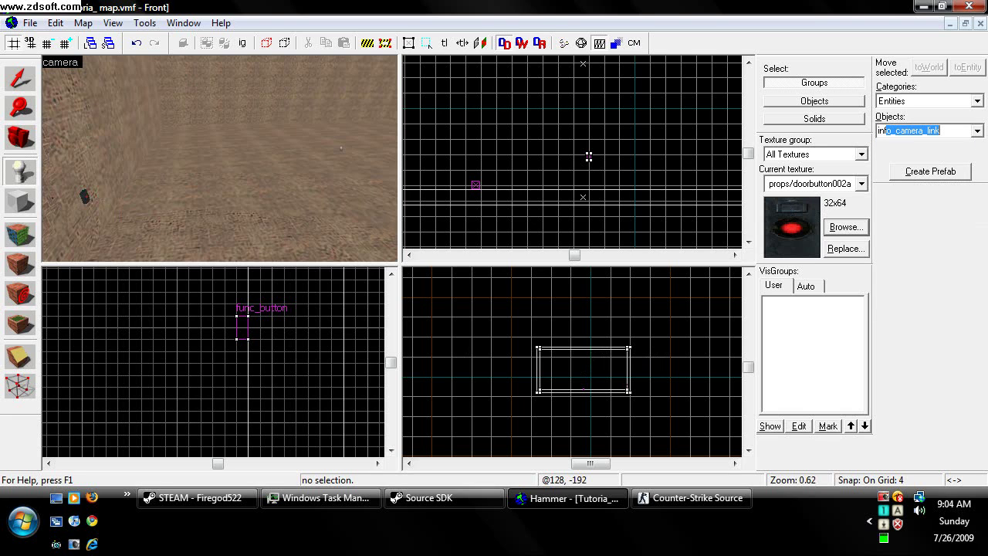
text(player)
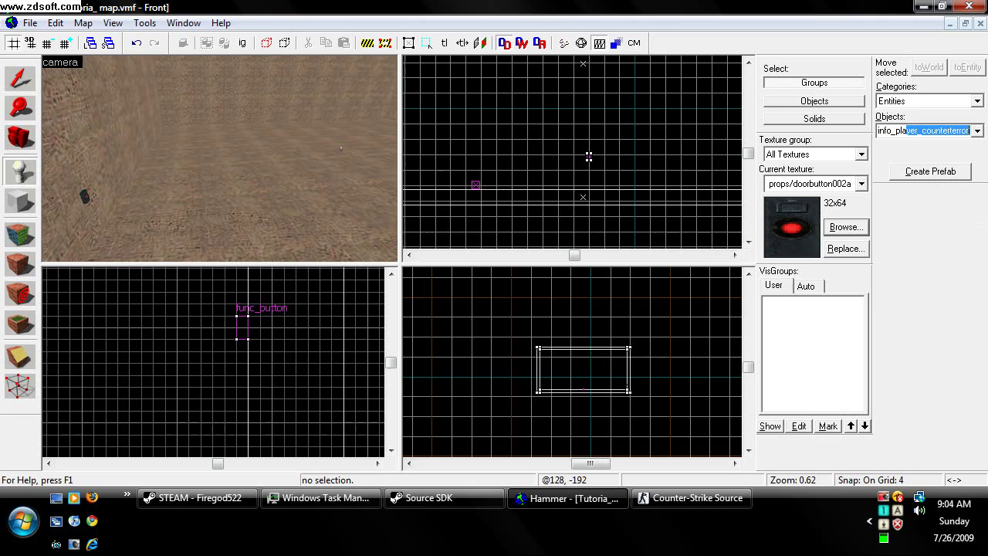
click(222, 153)
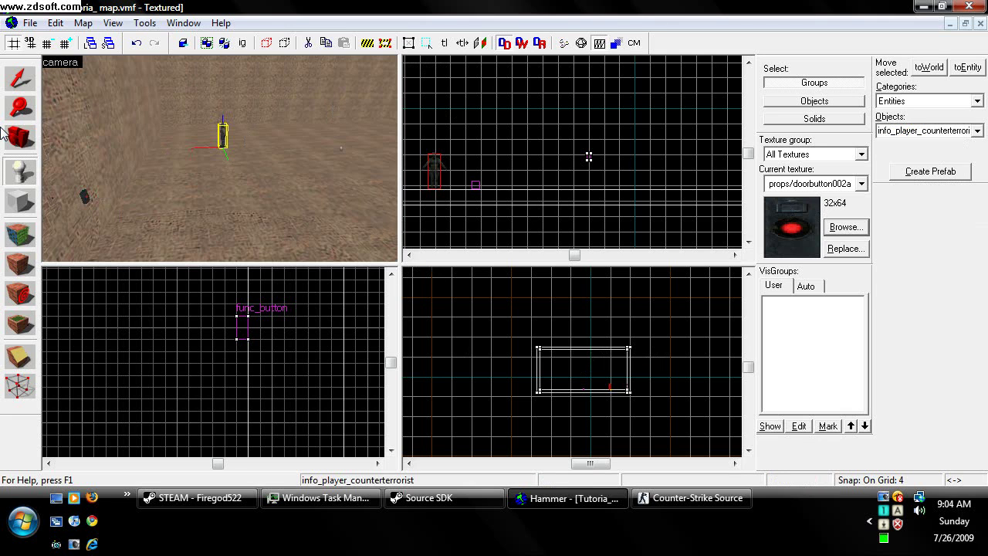
Place an info_player_terrorist entity on the room's floor, beside the counter-terrorist spawn, and clear the selection
click(20, 137)
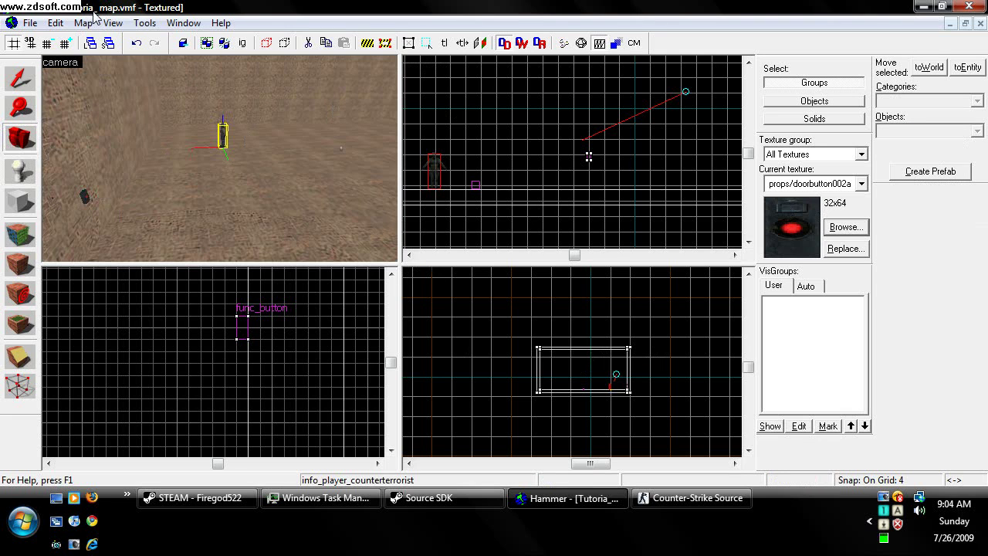
drag(122, 184, 0, 162)
click(21, 169)
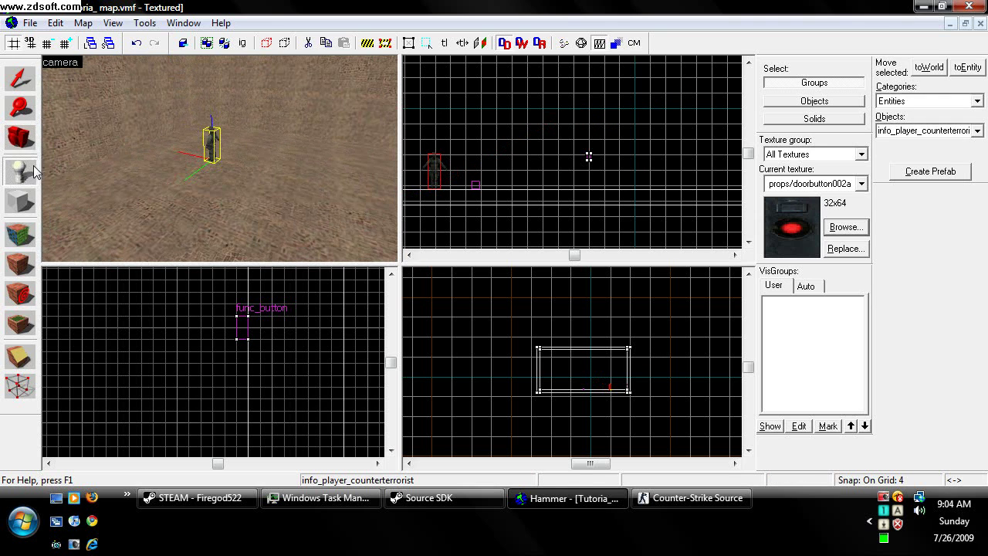
click(977, 131)
click(953, 175)
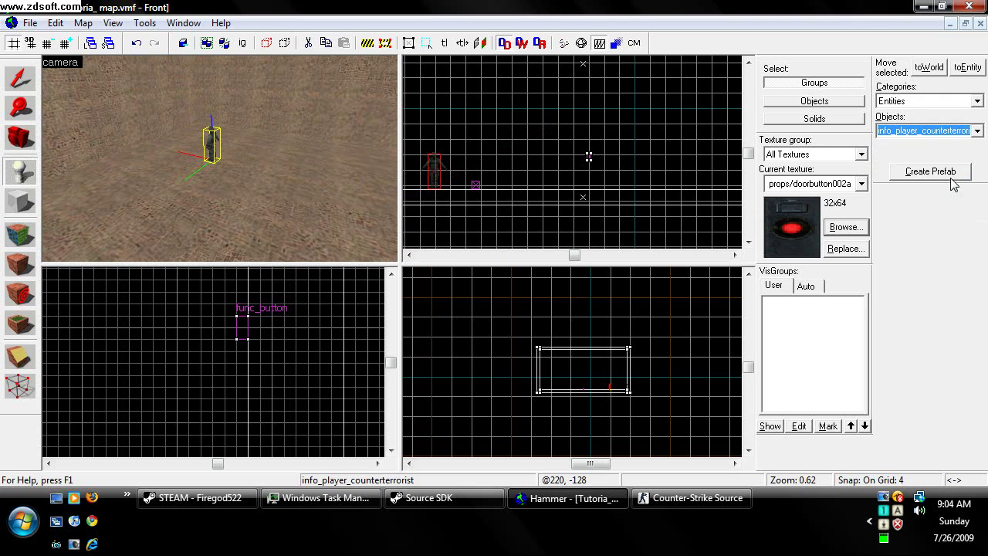
click(318, 237)
click(18, 79)
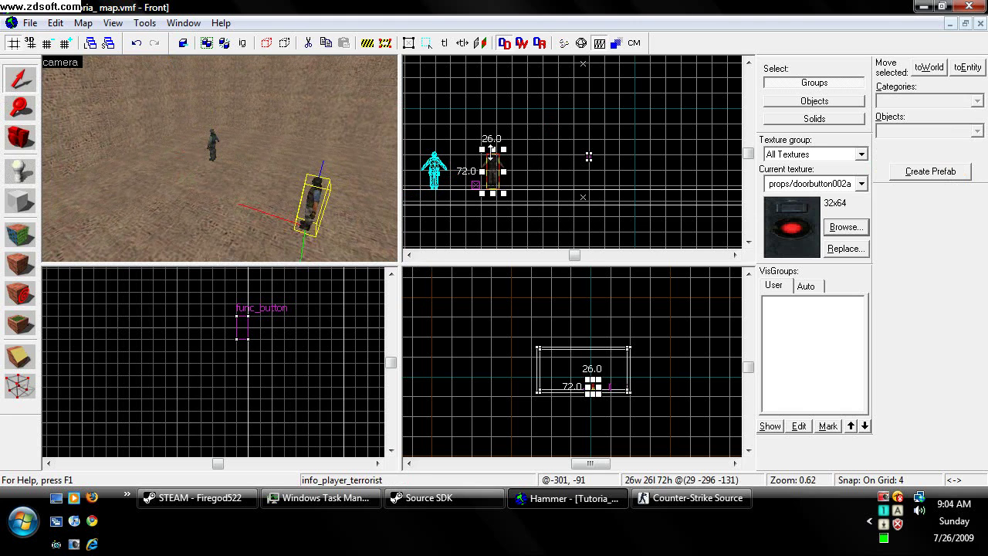
click(542, 136)
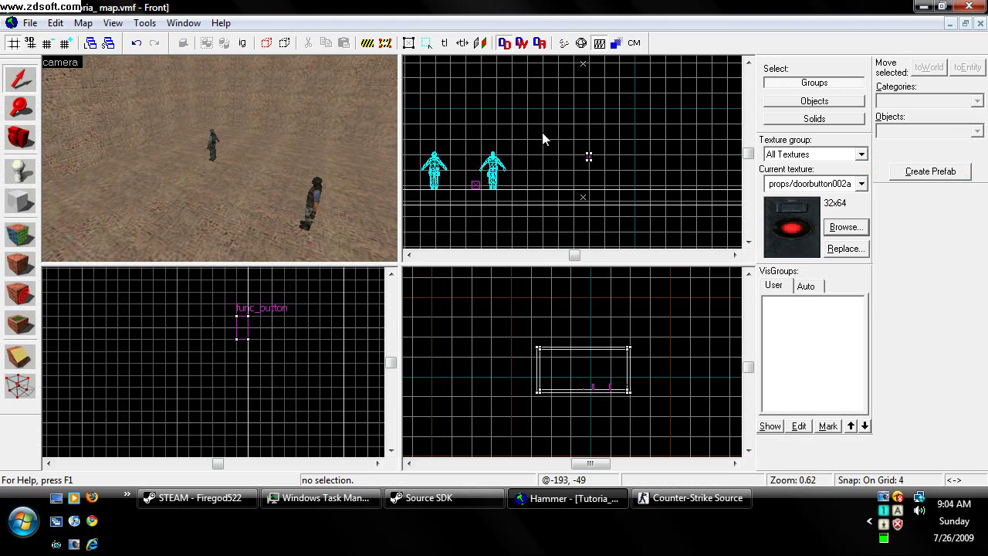
Place a light entity on the wall directly above the func_button and clear the selection
click(20, 137)
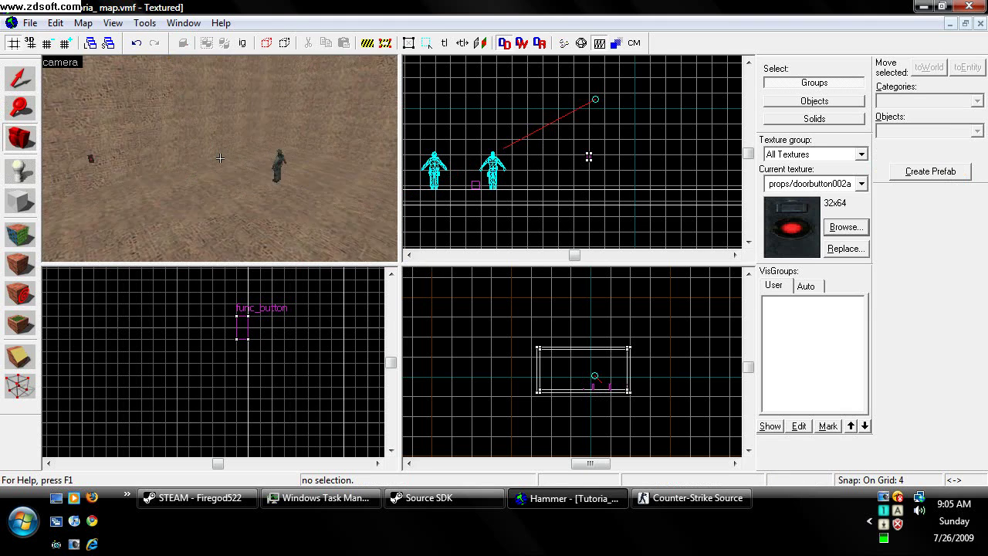
drag(220, 157, 221, 161)
click(20, 170)
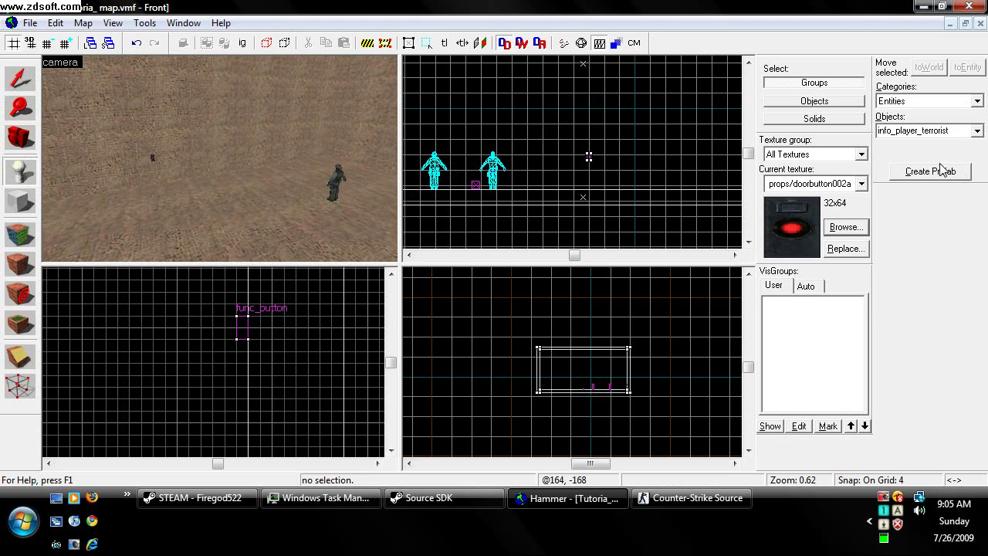
click(954, 133)
text(light)
click(152, 120)
click(22, 80)
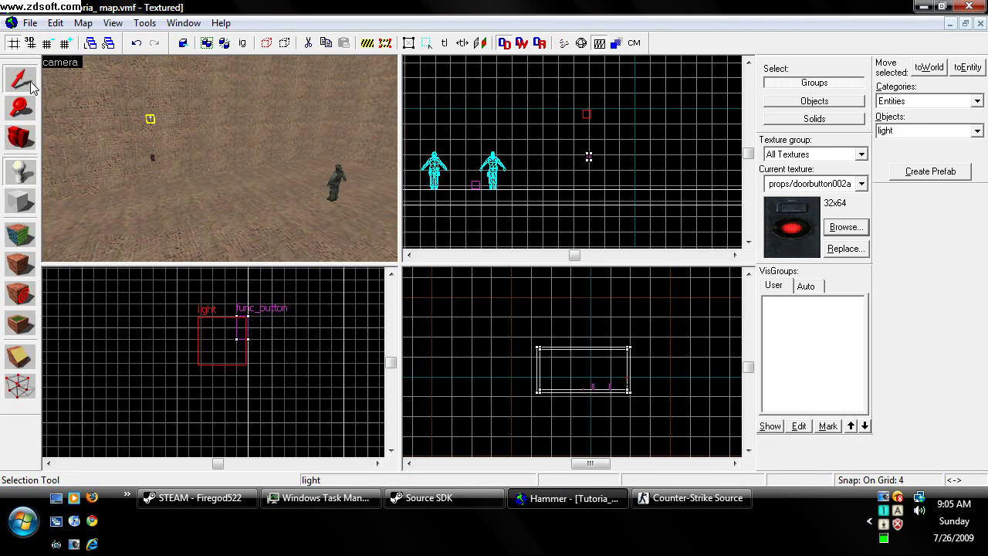
click(523, 81)
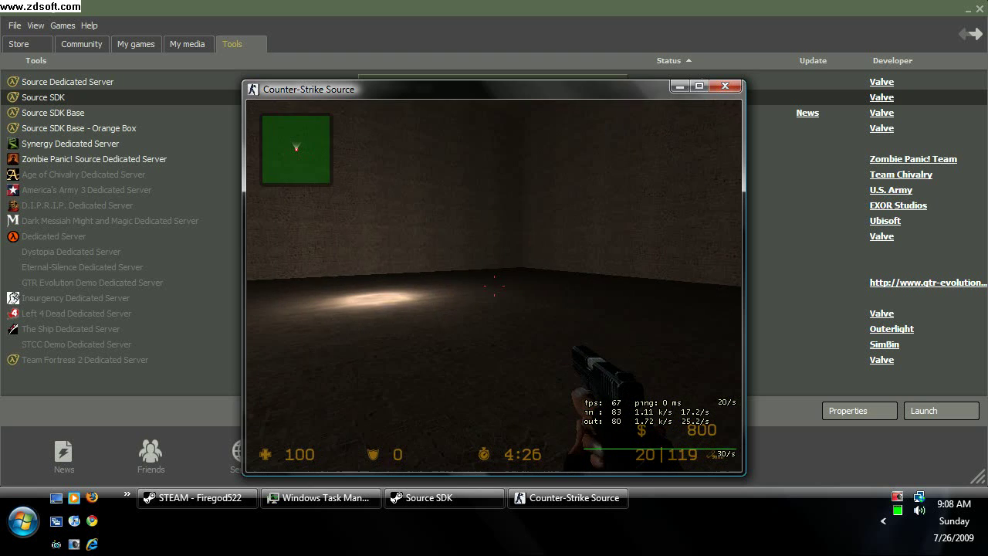
Test the map in Counter-Strike Source by walking up to the wall button and checking the room's lighting
key(w)
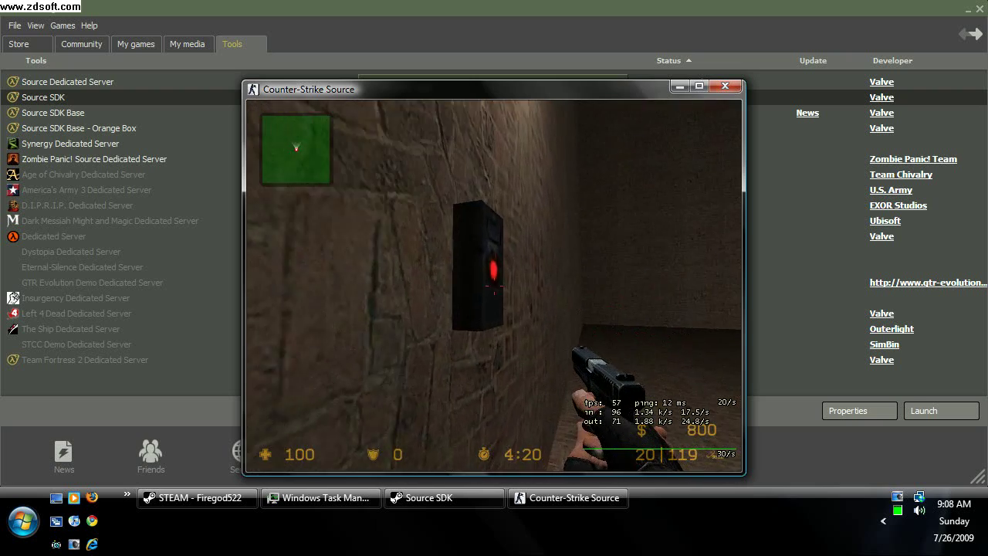
key(w)
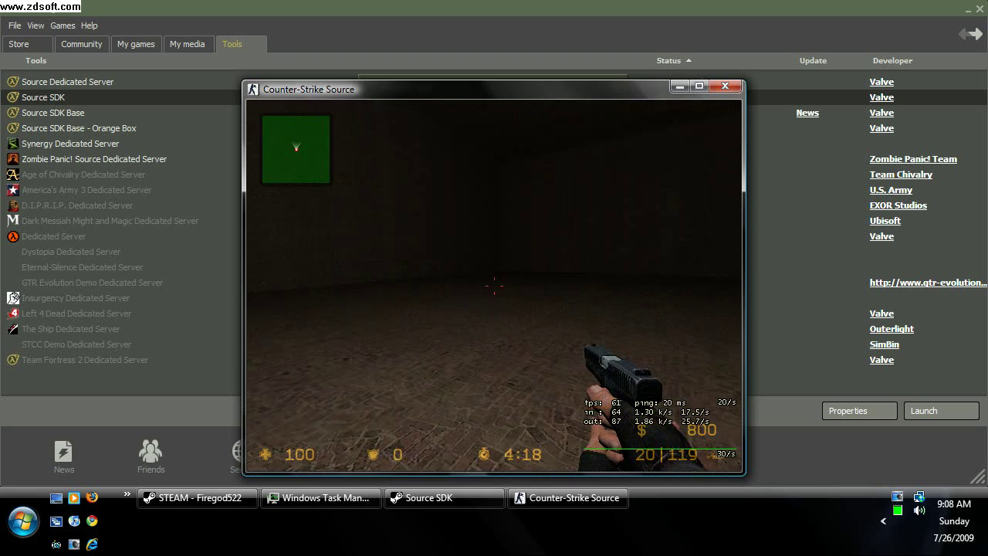